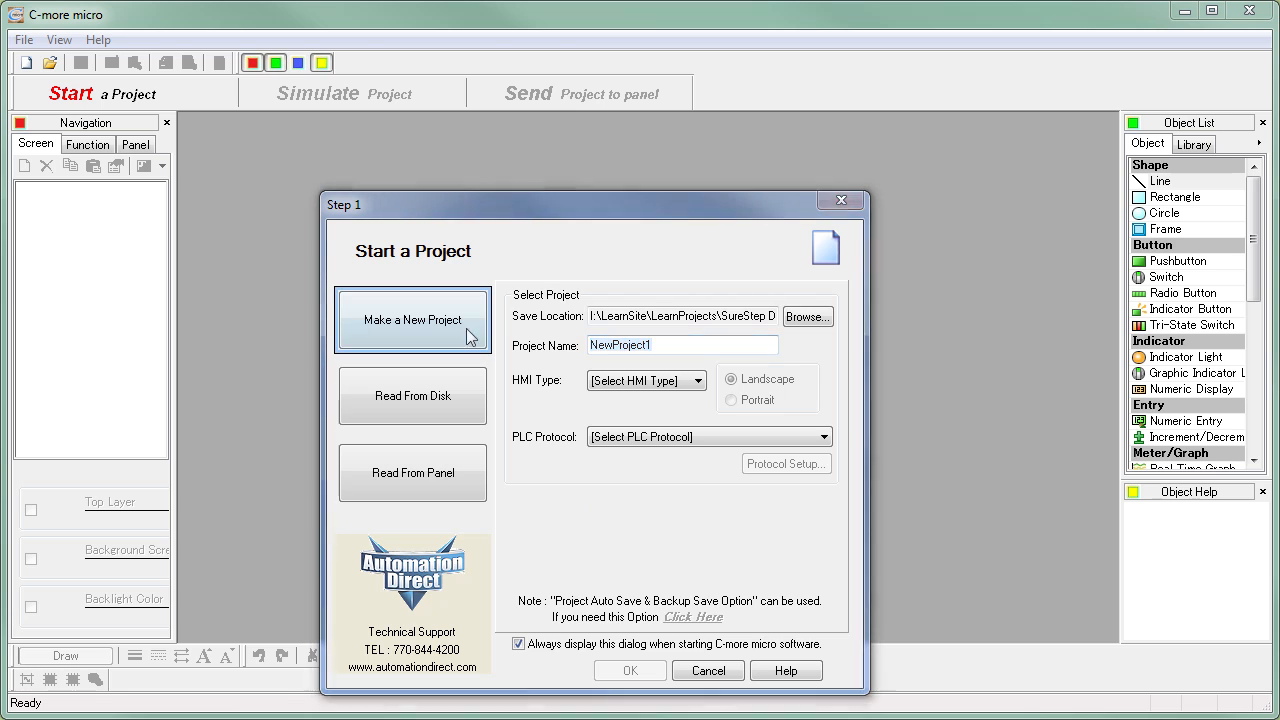
- Name the new project "motion control demo - c-more micro project"
{"action": "type", "text": "moti"}
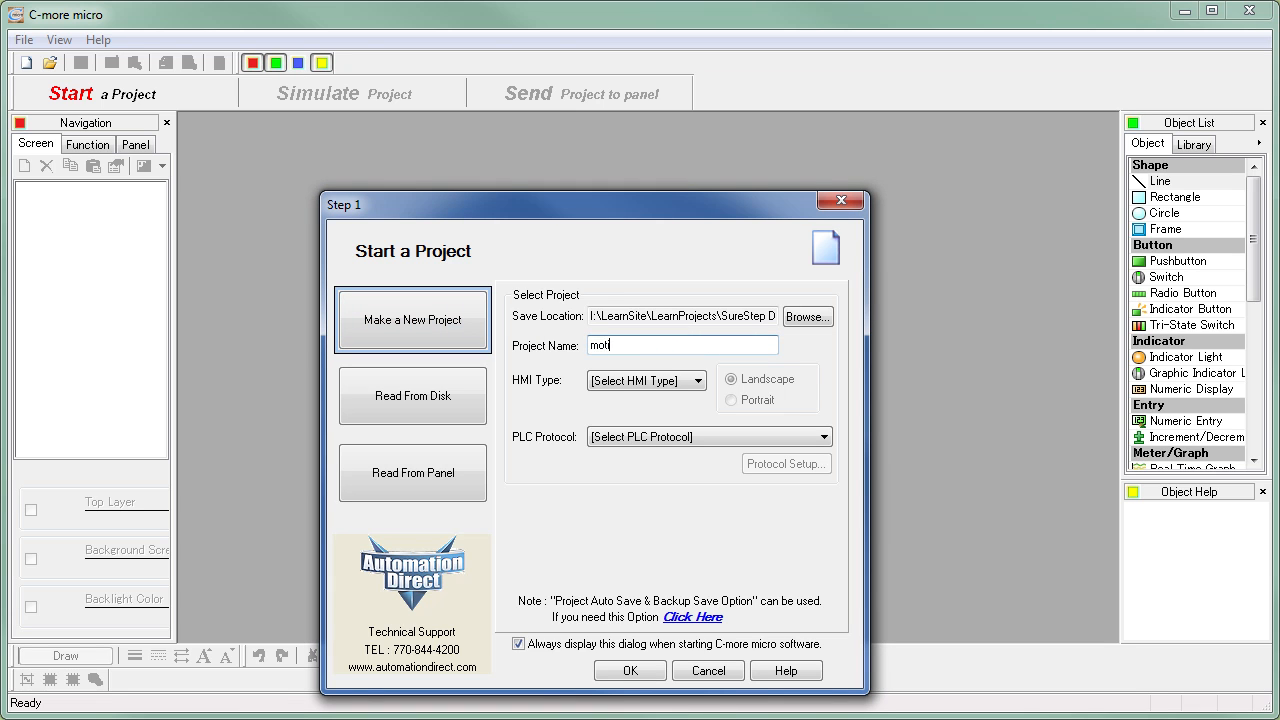
{"action": "type", "text": "on control demo - c-more"}
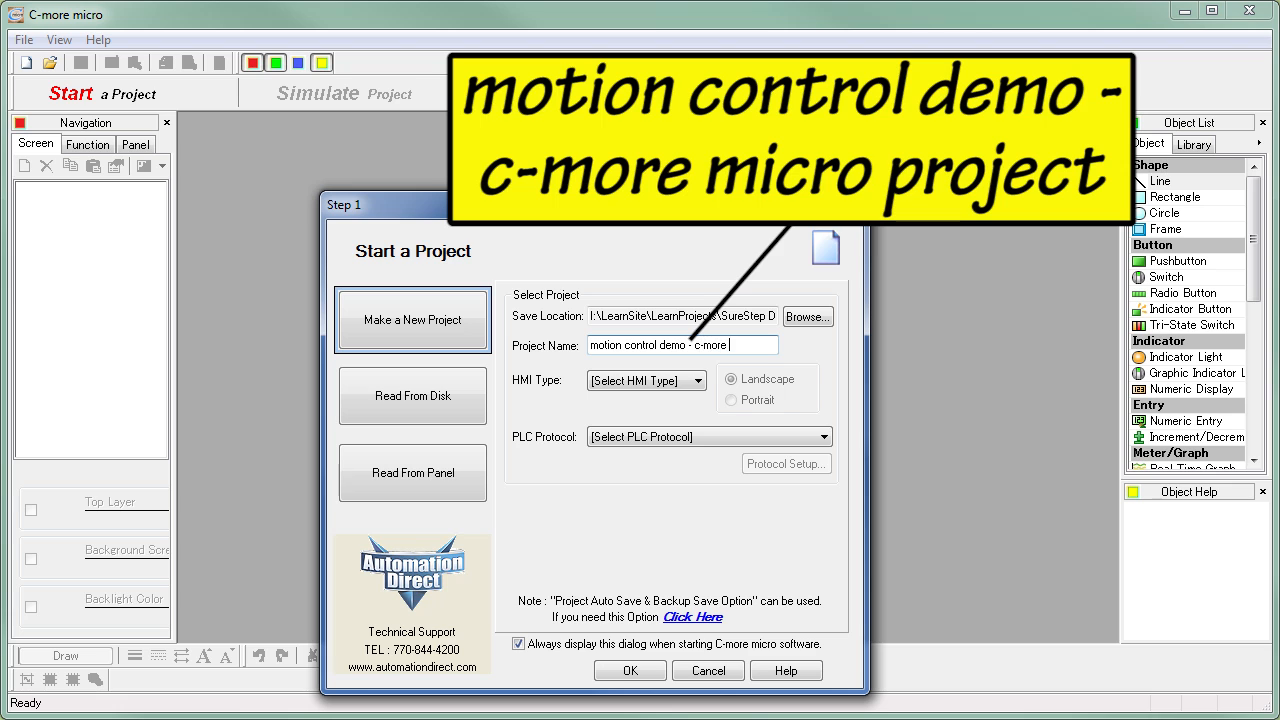
{"action": "type", "text": " micro project"}
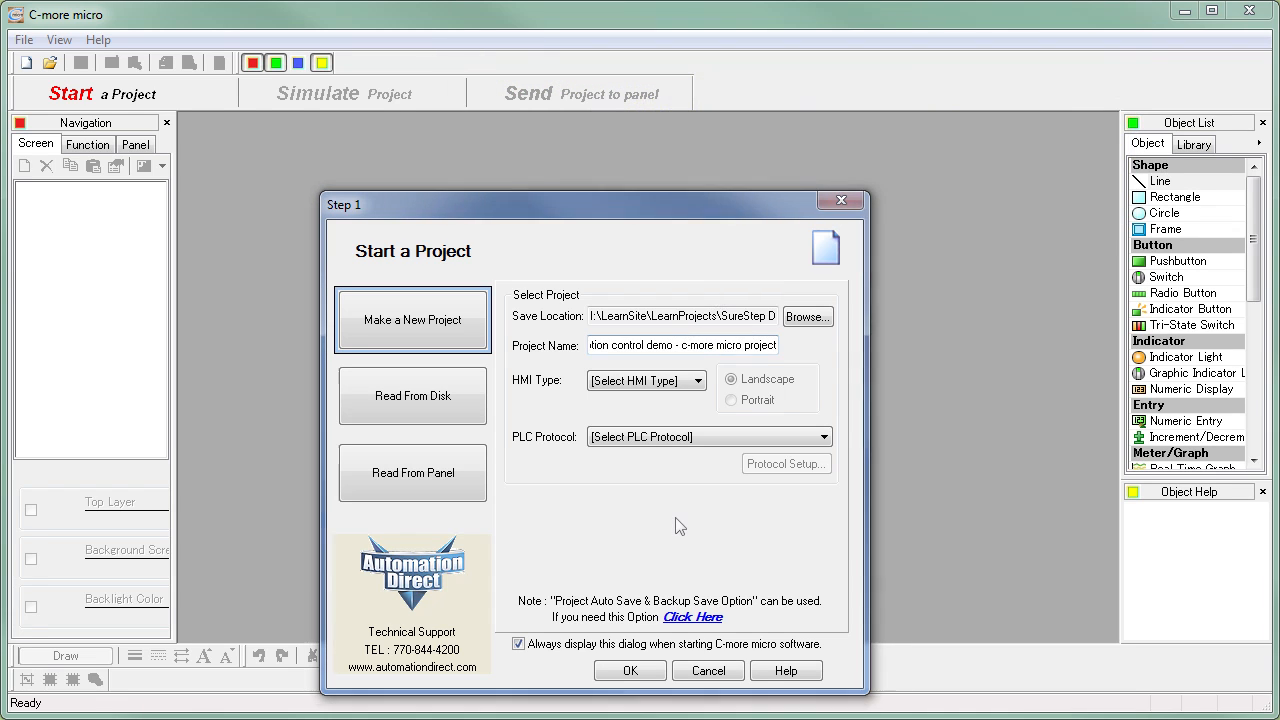
- Create the project with HMI type EA1-S3ML and the AutomationDirect K-Sequence PLC protocol
{"action": "left_click", "coordinate": [700, 381]}
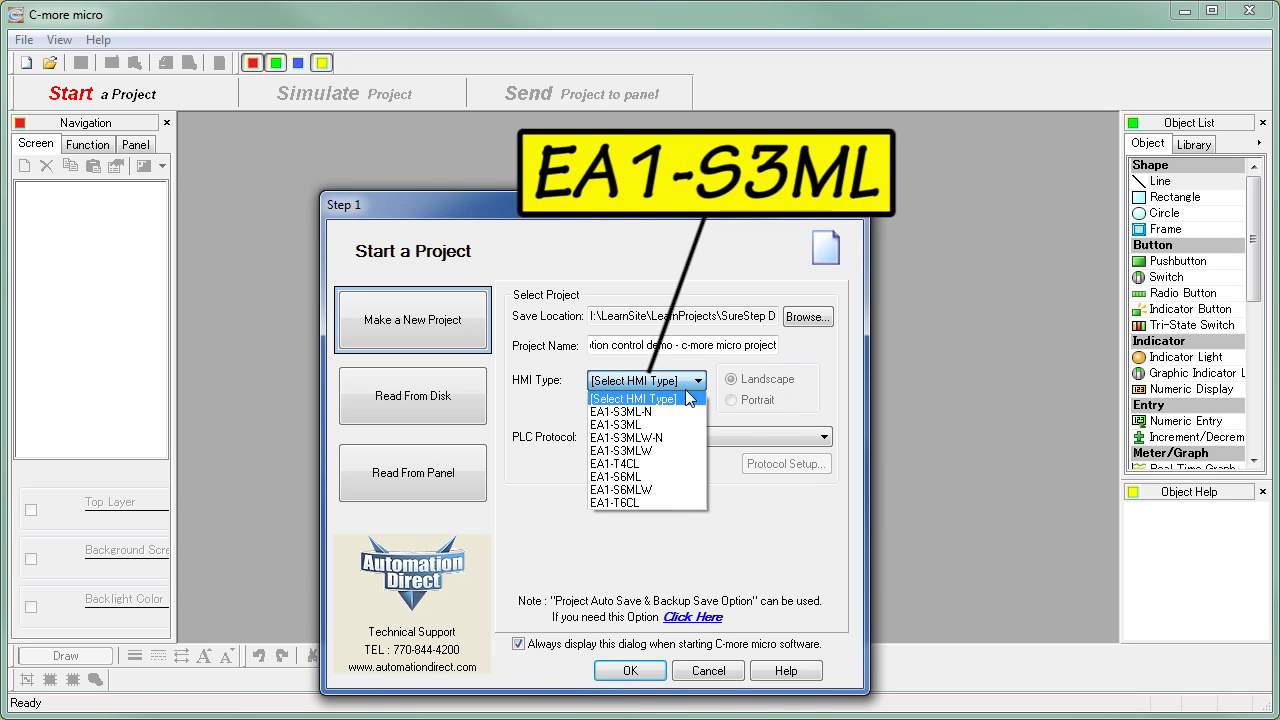
{"action": "left_click", "coordinate": [666, 426]}
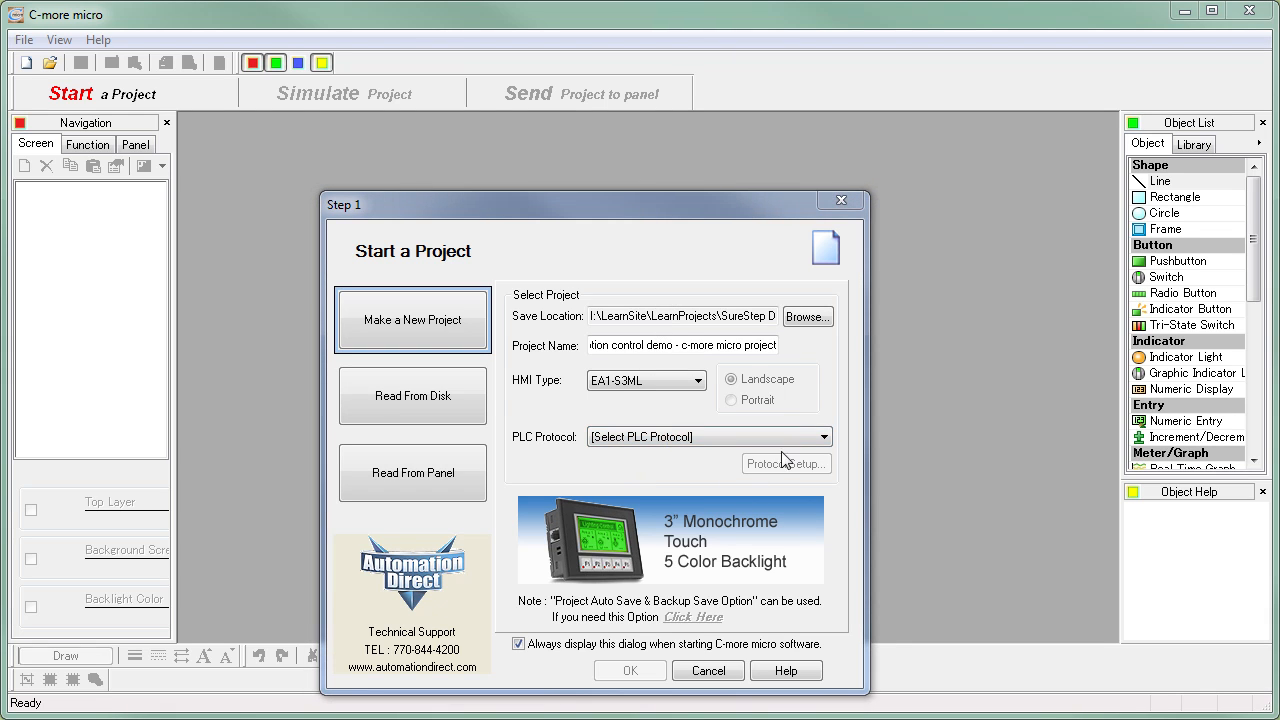
{"action": "left_click", "coordinate": [823, 438]}
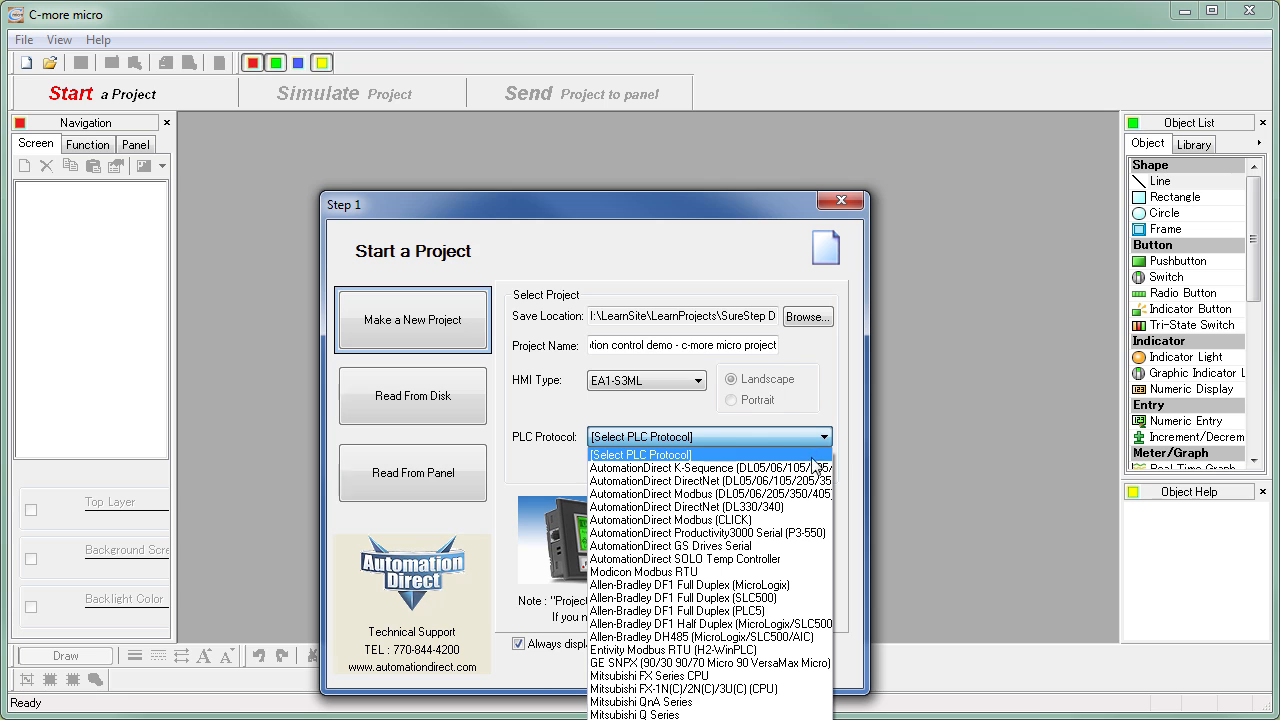
{"action": "left_click", "coordinate": [809, 468]}
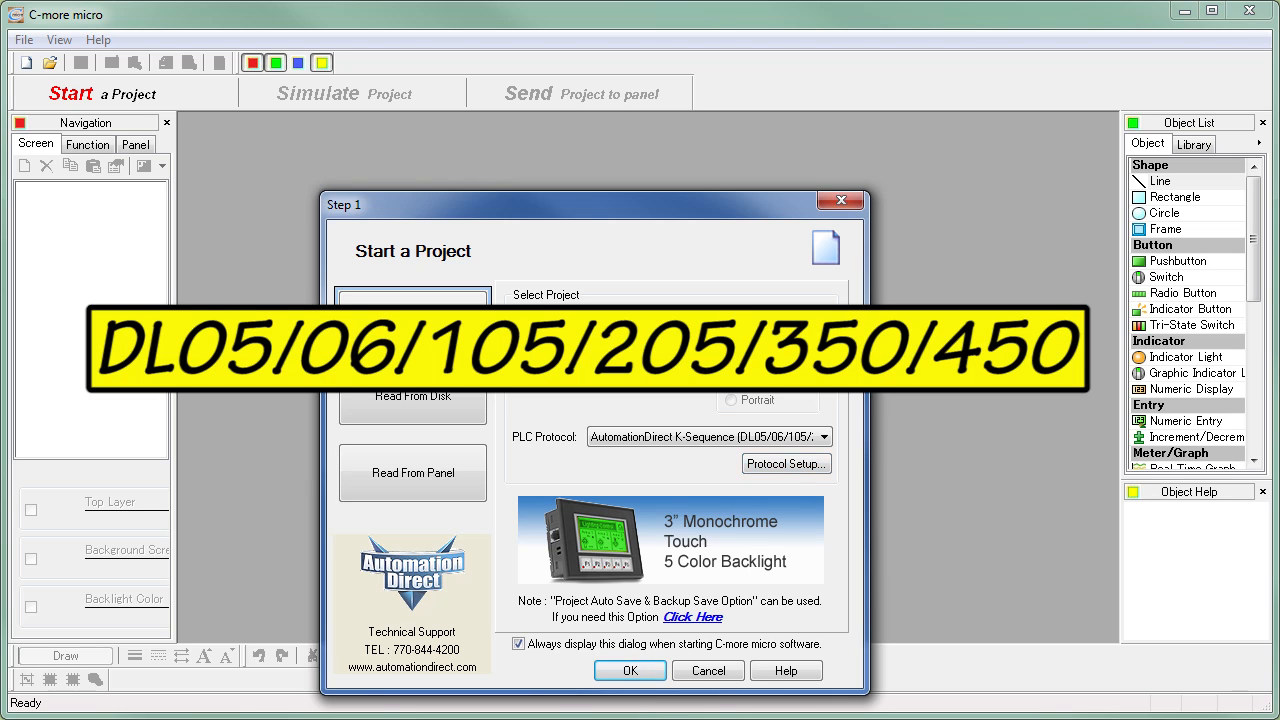
{"action": "left_click", "coordinate": [630, 671]}
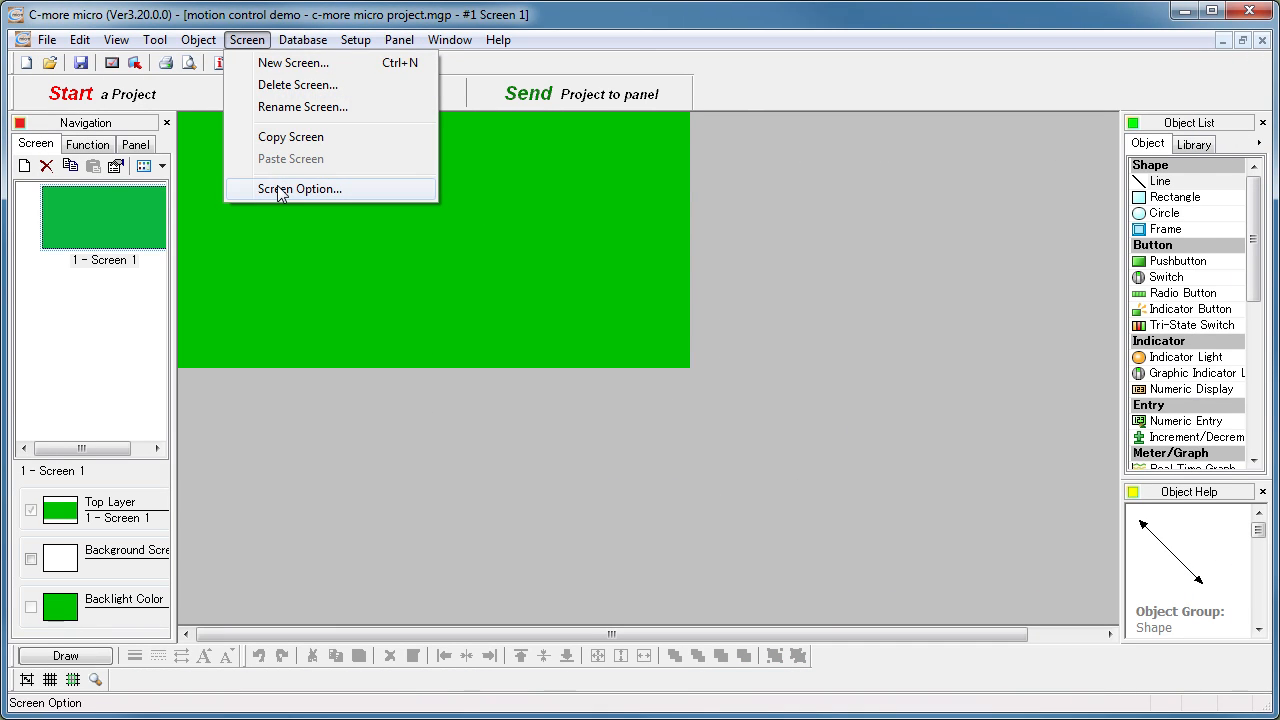
- Open the screen options of Screen 1 and its background color choices
{"action": "left_click", "coordinate": [283, 192]}
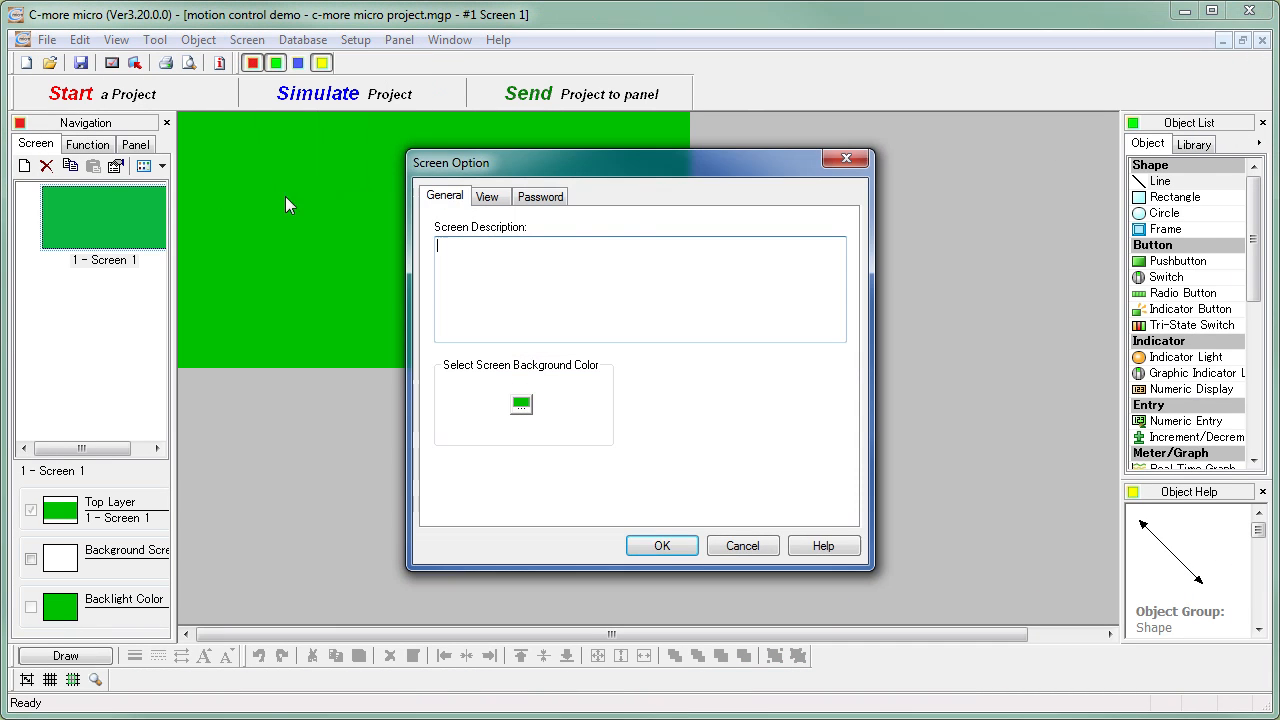
{"action": "left_click", "coordinate": [521, 405]}
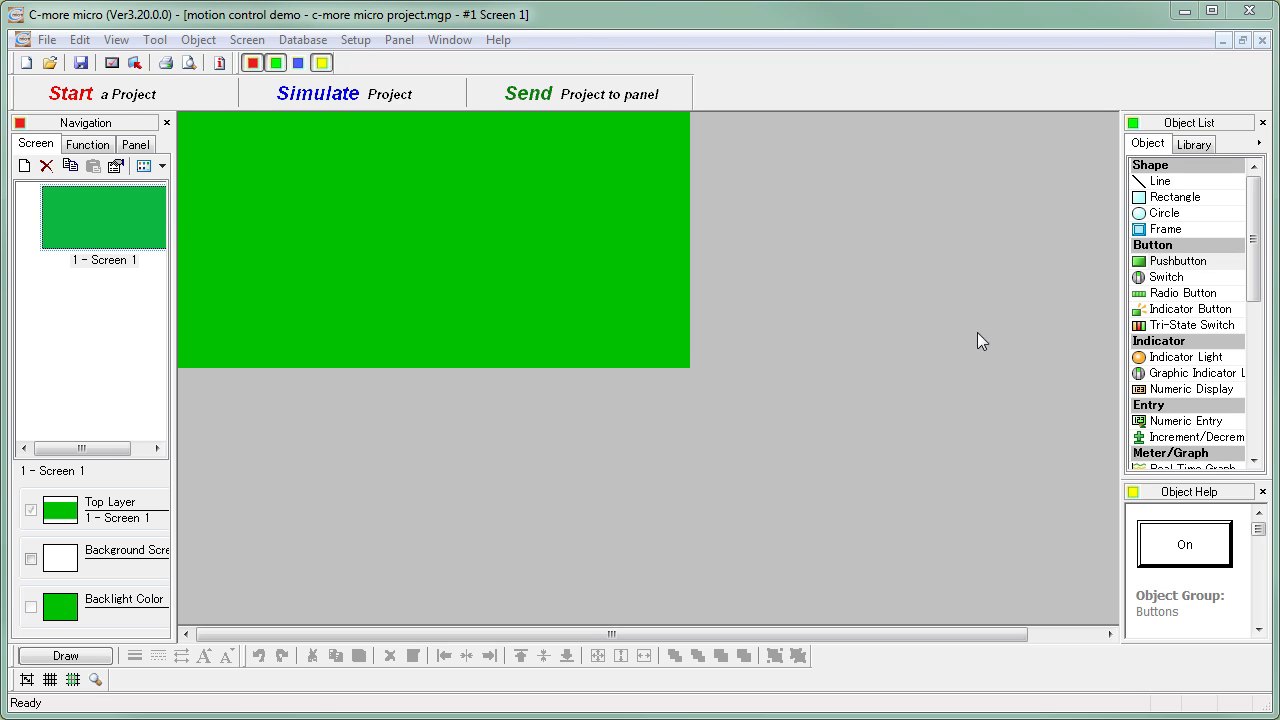
- Examine the Pushbutton object's help, the navigation window's function and panel entries, and the User Object Library
{"action": "left_click", "coordinate": [1165, 261]}
{"action": "left_click", "coordinate": [86, 150]}
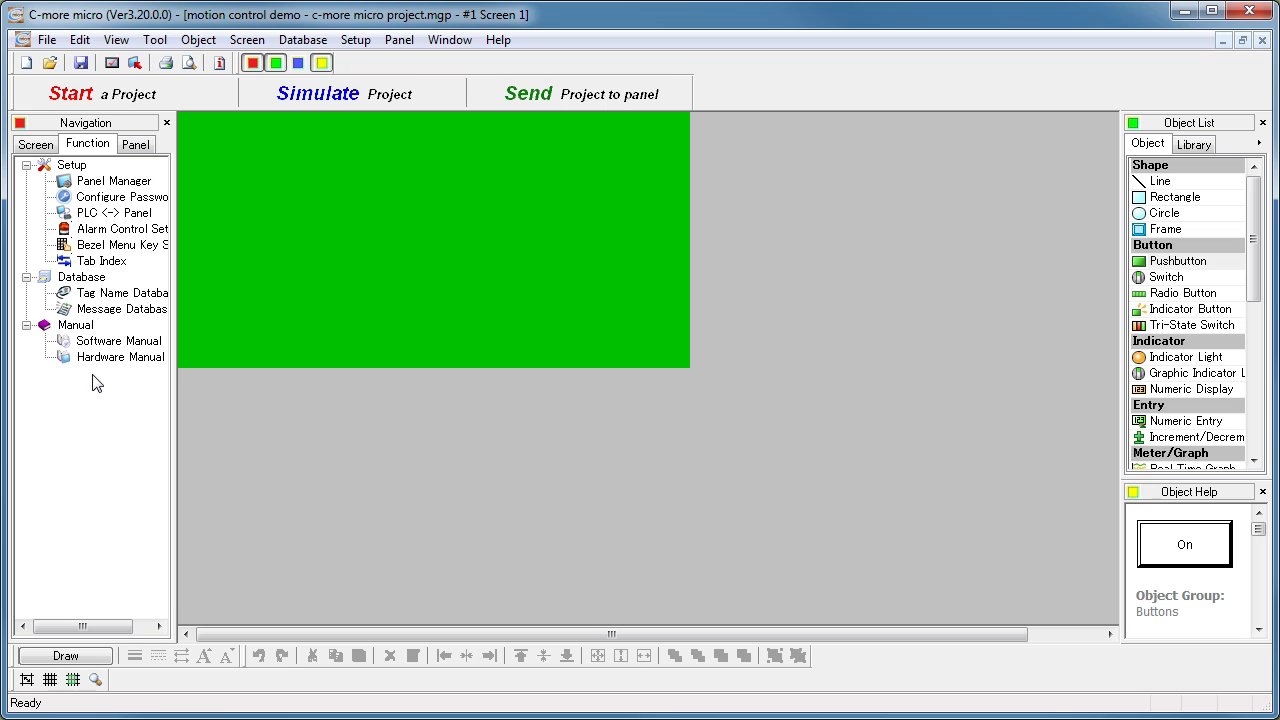
{"action": "left_click", "coordinate": [137, 149]}
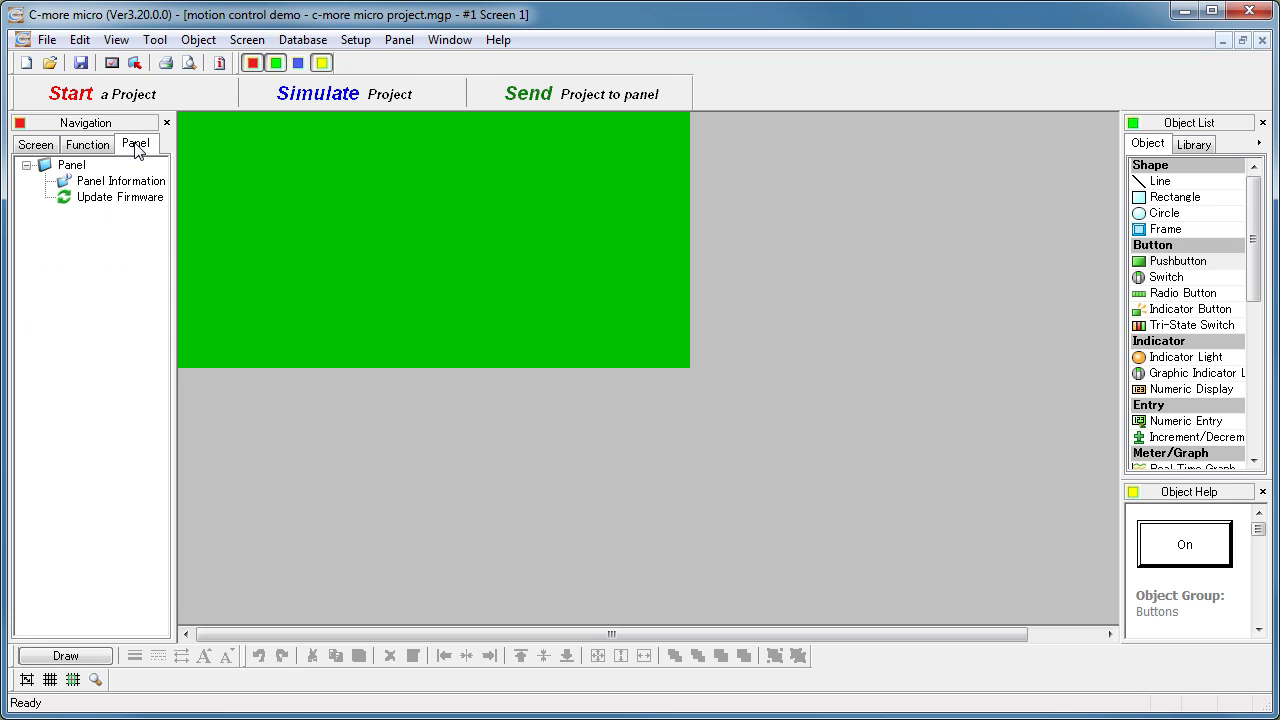
{"action": "left_click", "coordinate": [121, 205]}
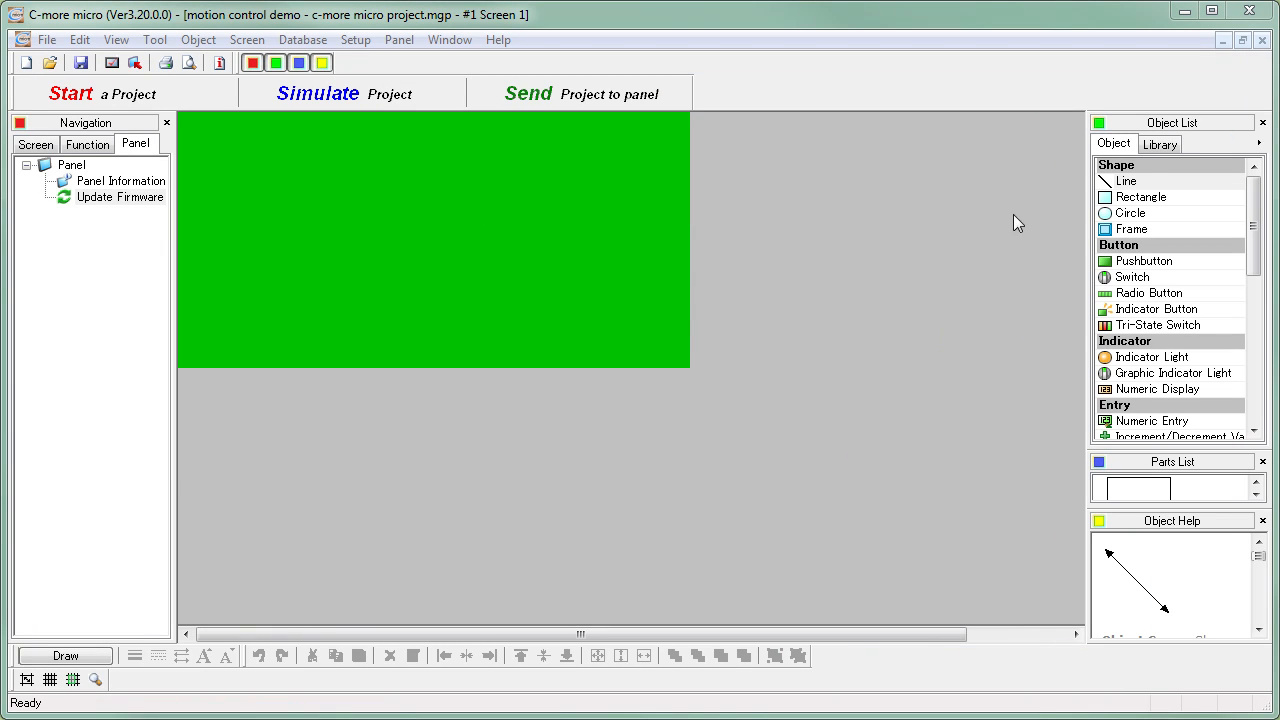
{"action": "left_click", "coordinate": [1152, 148]}
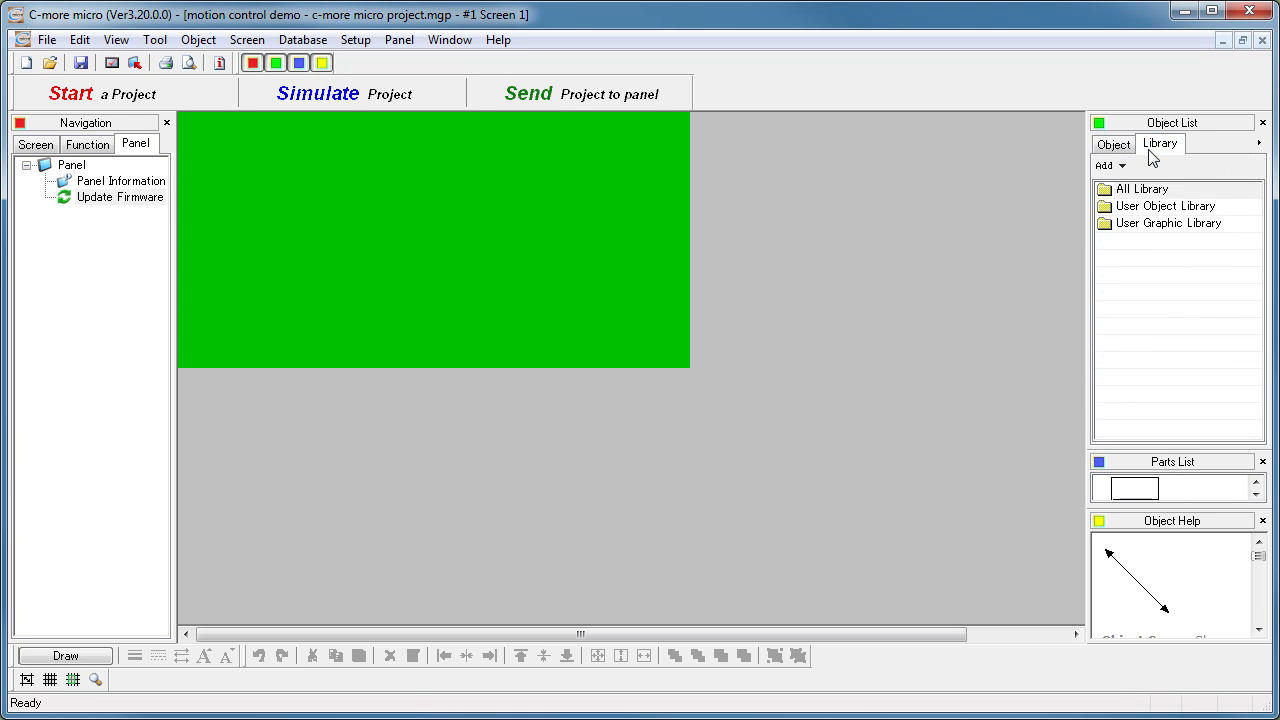
{"action": "left_click", "coordinate": [1133, 209]}
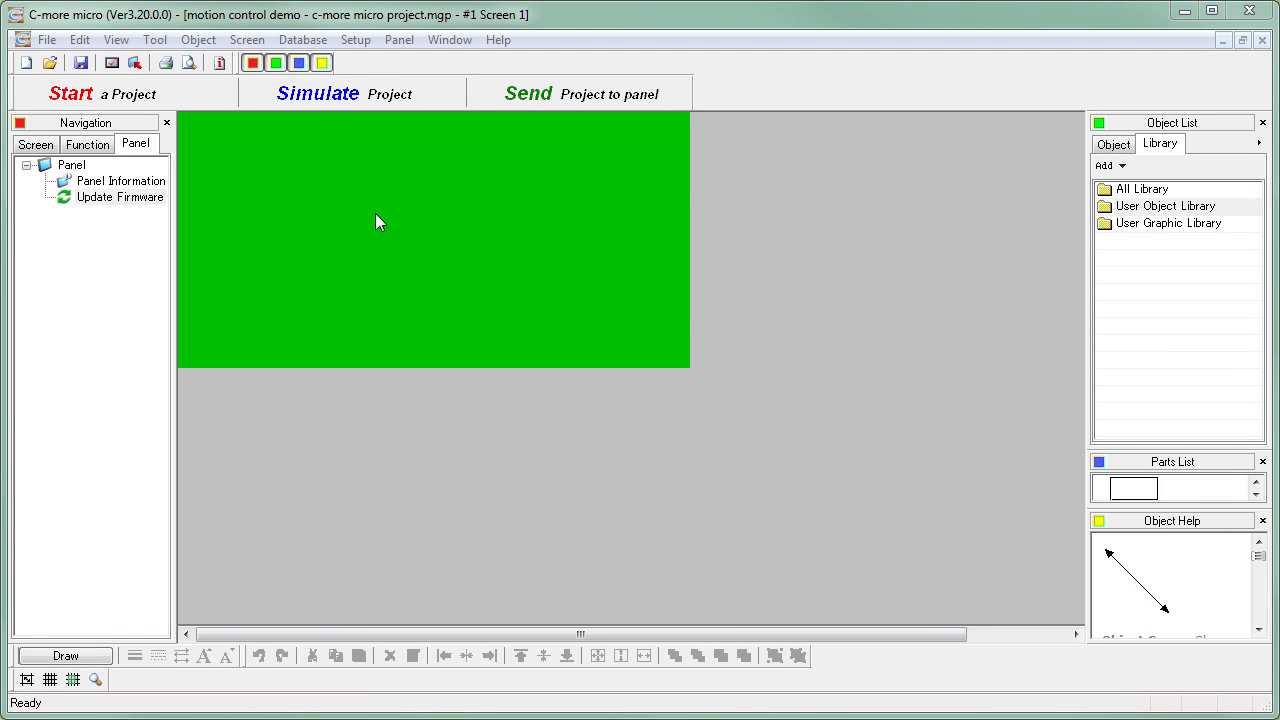
- Open the Panel Manager and view the settings of device DEV001 on COM Port2
{"action": "left_click", "coordinate": [356, 41]}
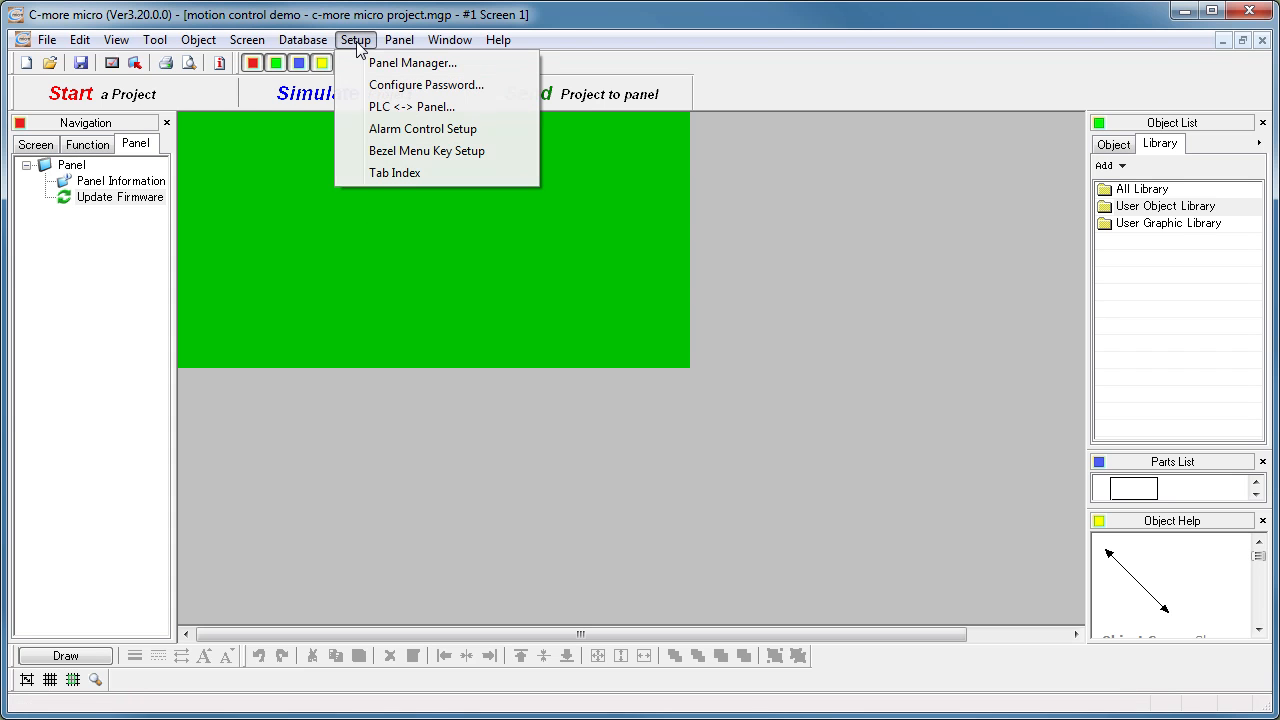
{"action": "left_click", "coordinate": [390, 66]}
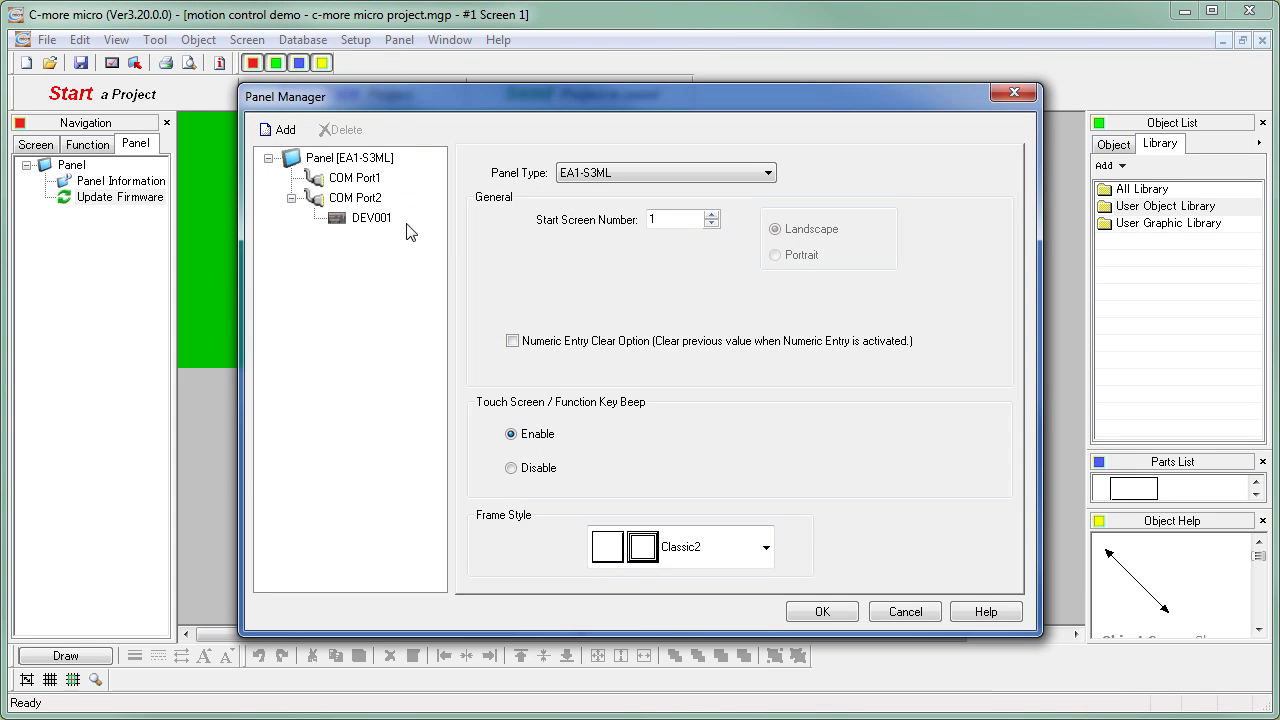
{"action": "left_click", "coordinate": [368, 220]}
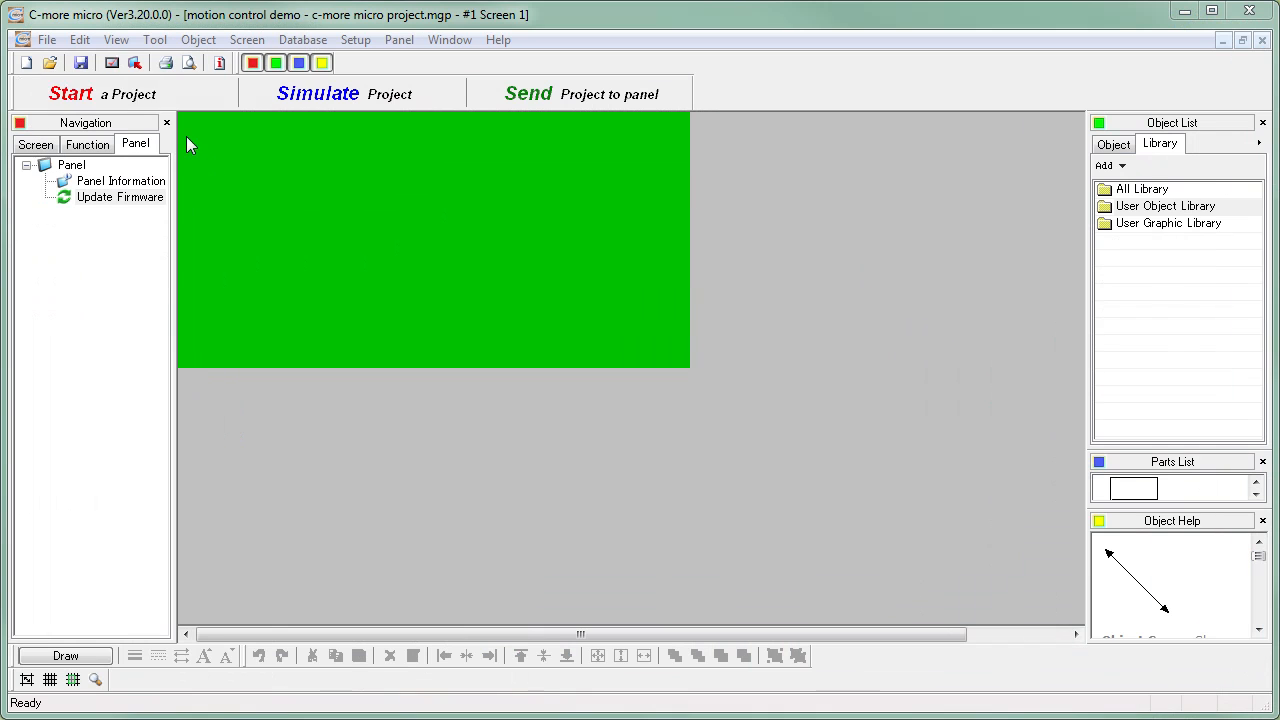
- Import the tag name database from "motion control demo - directsoft5 project.csv" using the From DirectSOFT option
{"action": "left_click", "coordinate": [47, 40]}
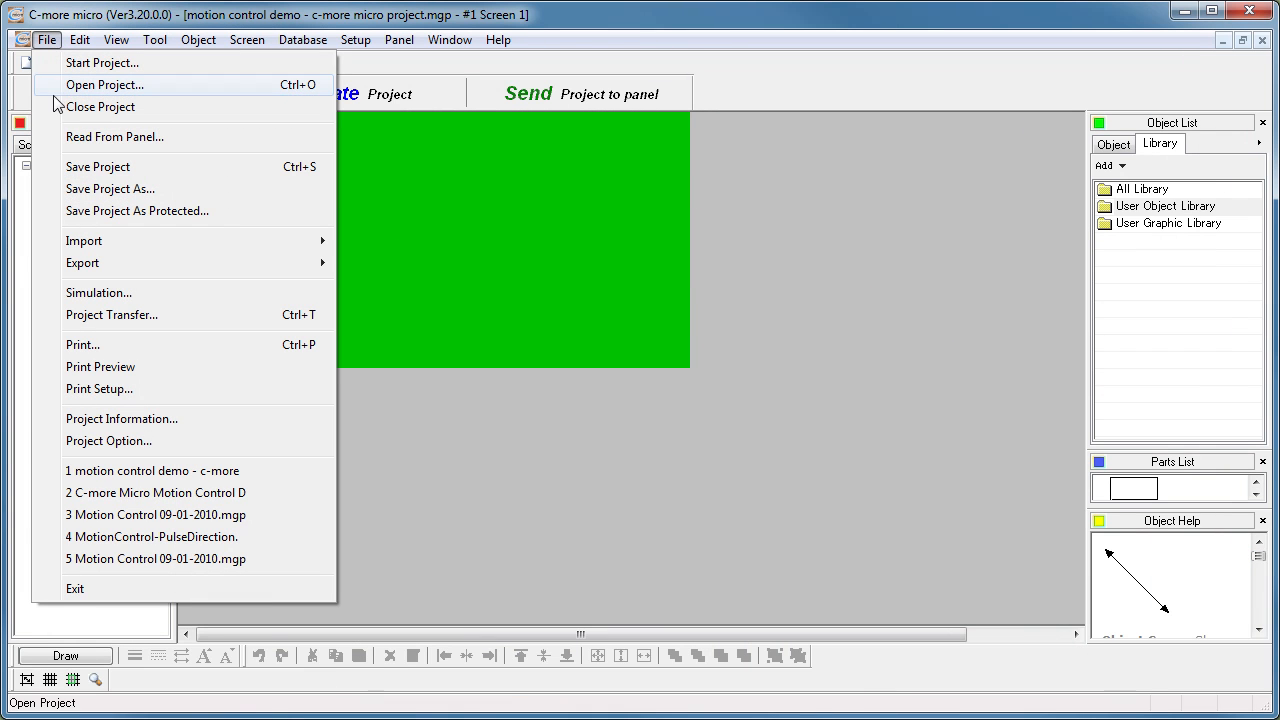
{"action": "mouse_move", "coordinate": [92, 248]}
{"action": "left_click", "coordinate": [390, 241]}
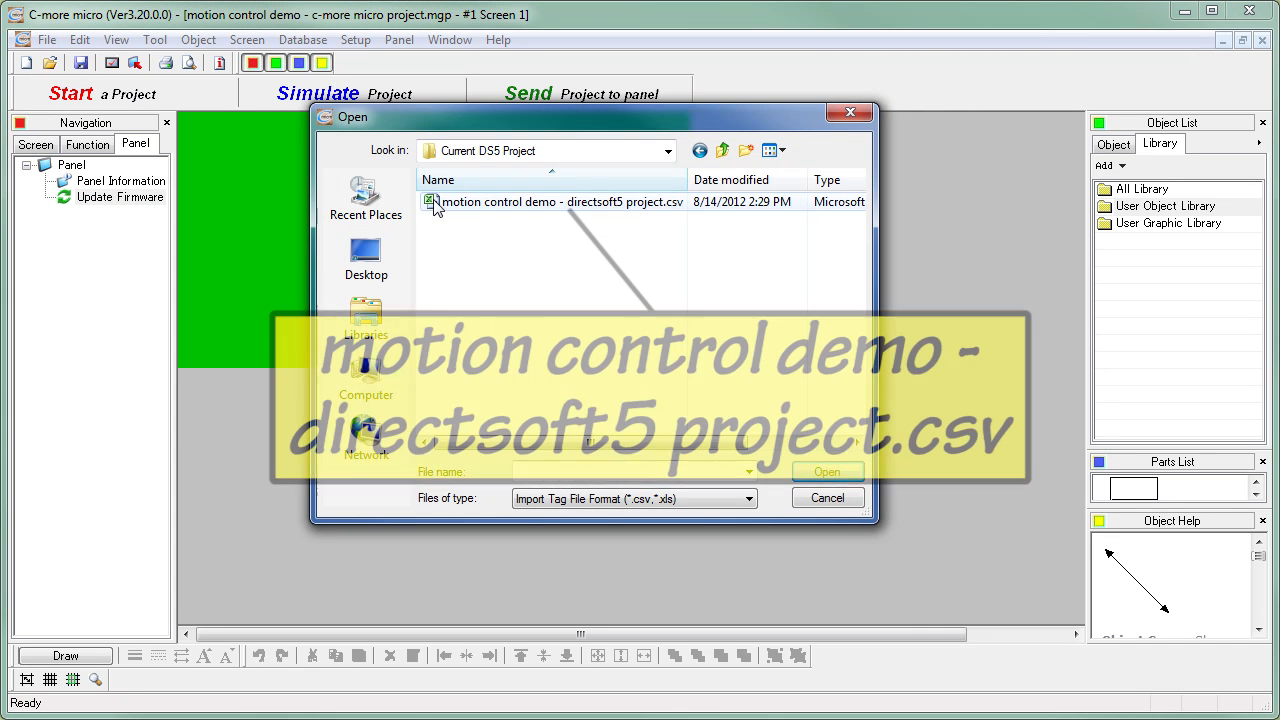
{"action": "left_click", "coordinate": [437, 203]}
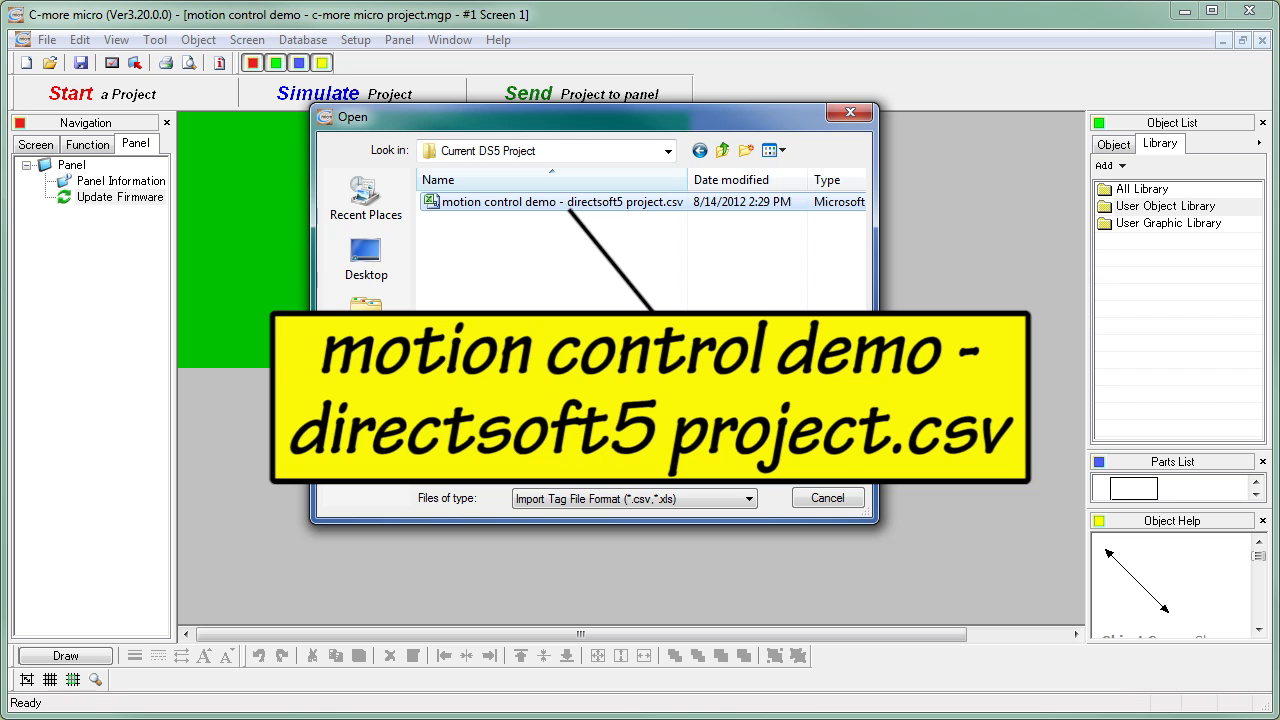
{"action": "left_click", "coordinate": [818, 476]}
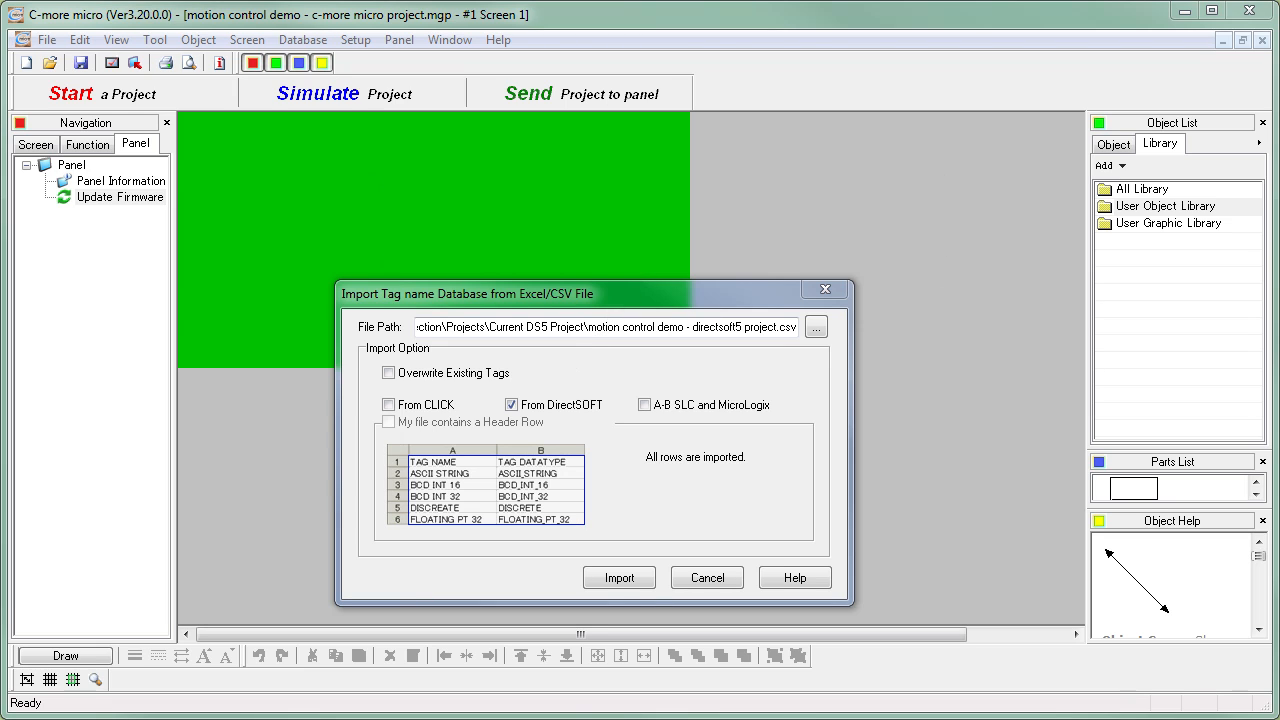
{"action": "left_click", "coordinate": [619, 580]}
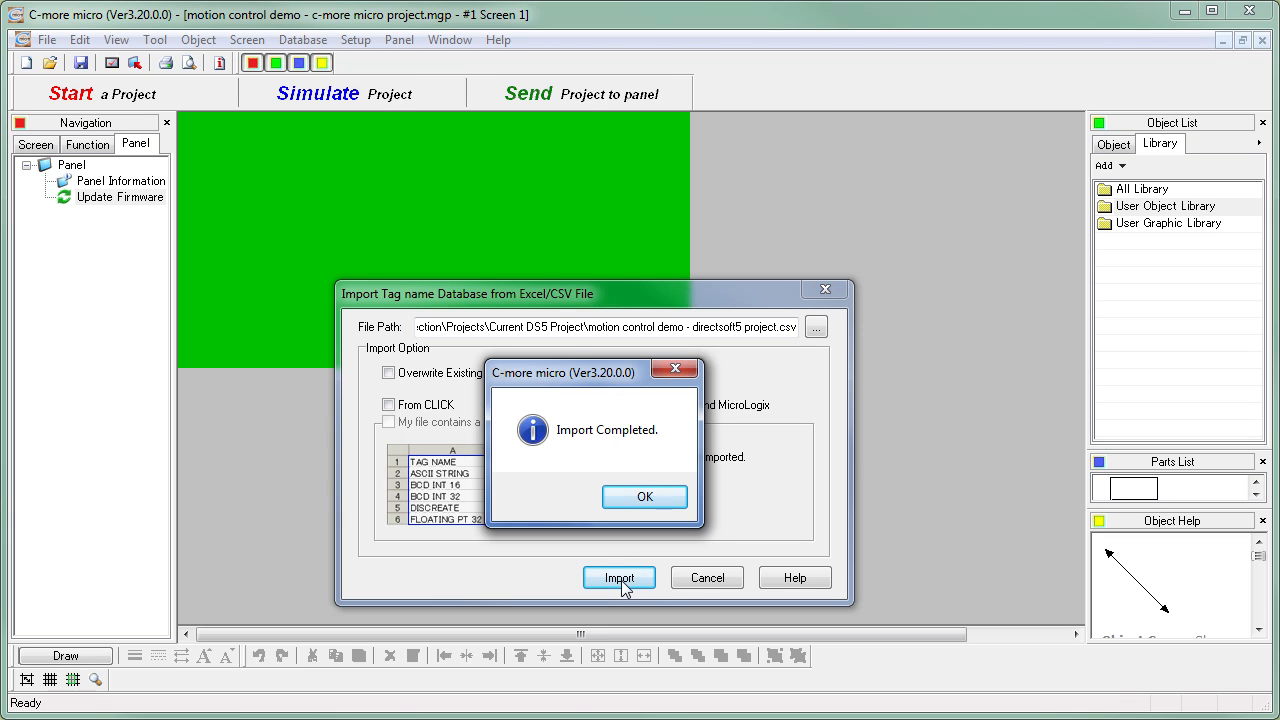
{"action": "left_click", "coordinate": [640, 497]}
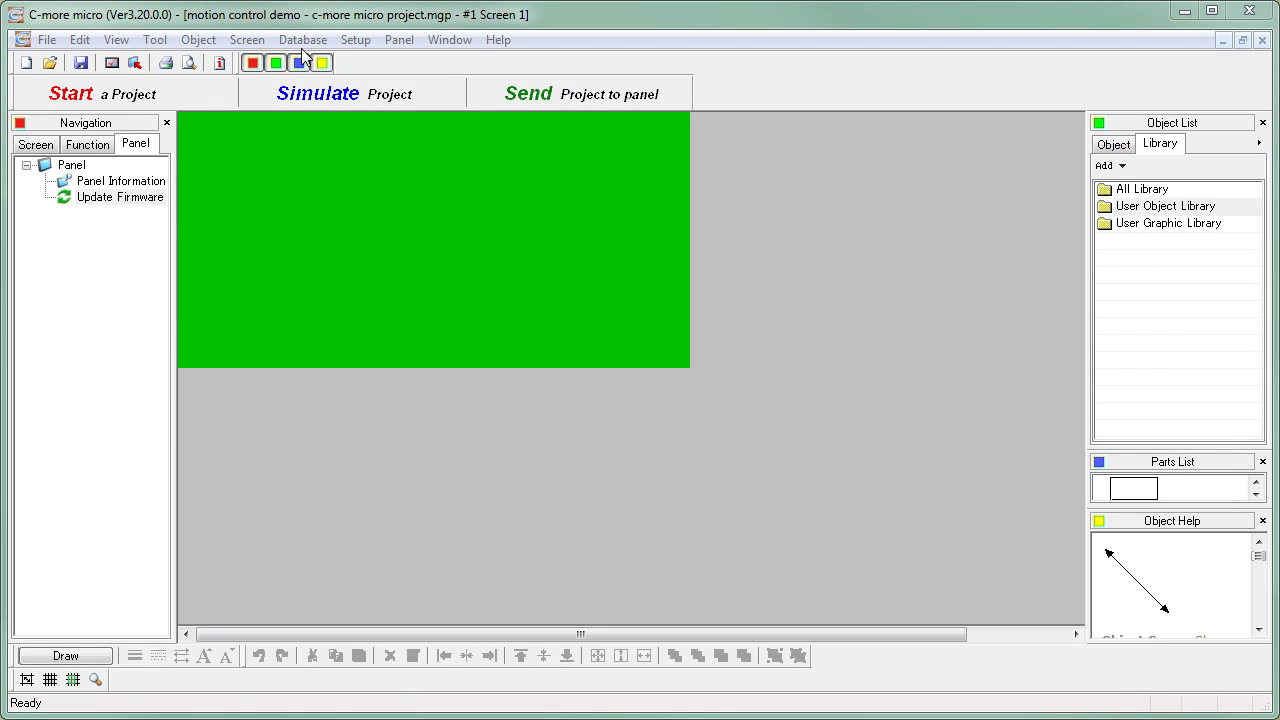
- Open the Tag Name Database to review the imported tags
{"action": "left_click", "coordinate": [302, 41]}
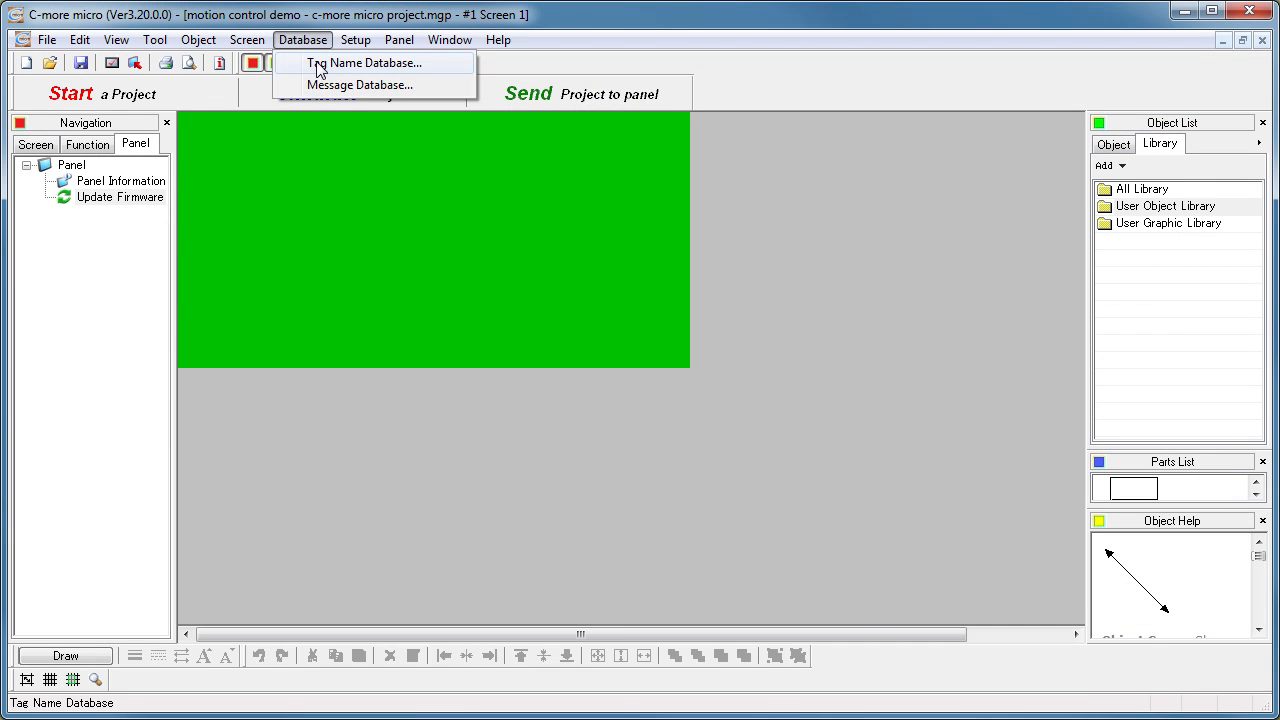
{"action": "left_click", "coordinate": [320, 66]}
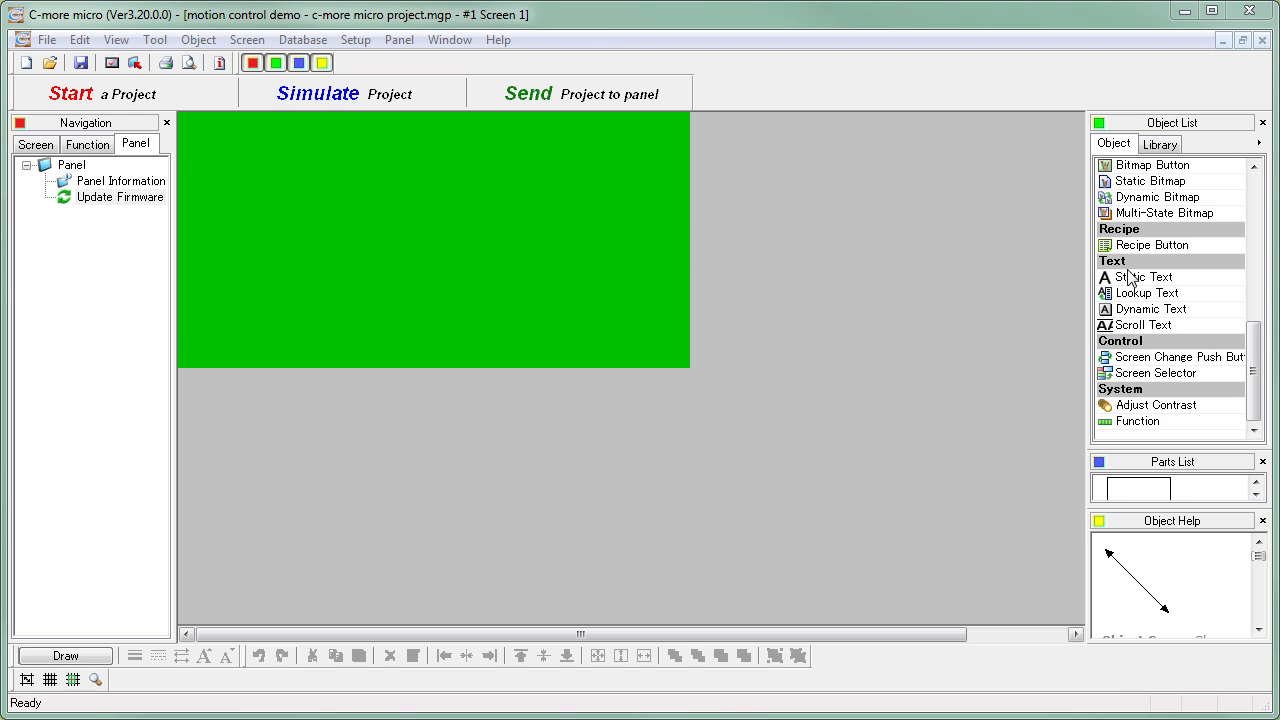
- Place a Static Text object on the green work area and set its text to "Motion Control"
{"action": "left_click_drag", "start_coordinate": [1131, 277], "coordinate": [865, 251]}
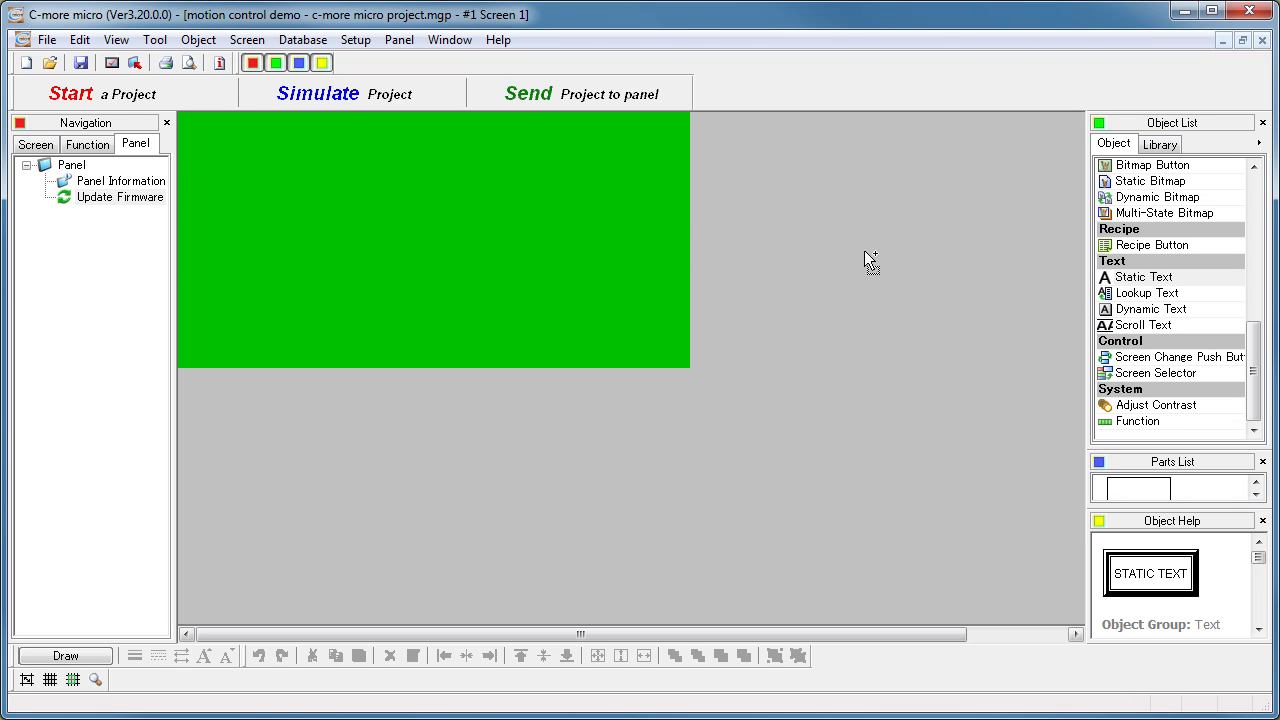
{"action": "left_click_drag", "start_coordinate": [504, 236], "coordinate": [433, 234]}
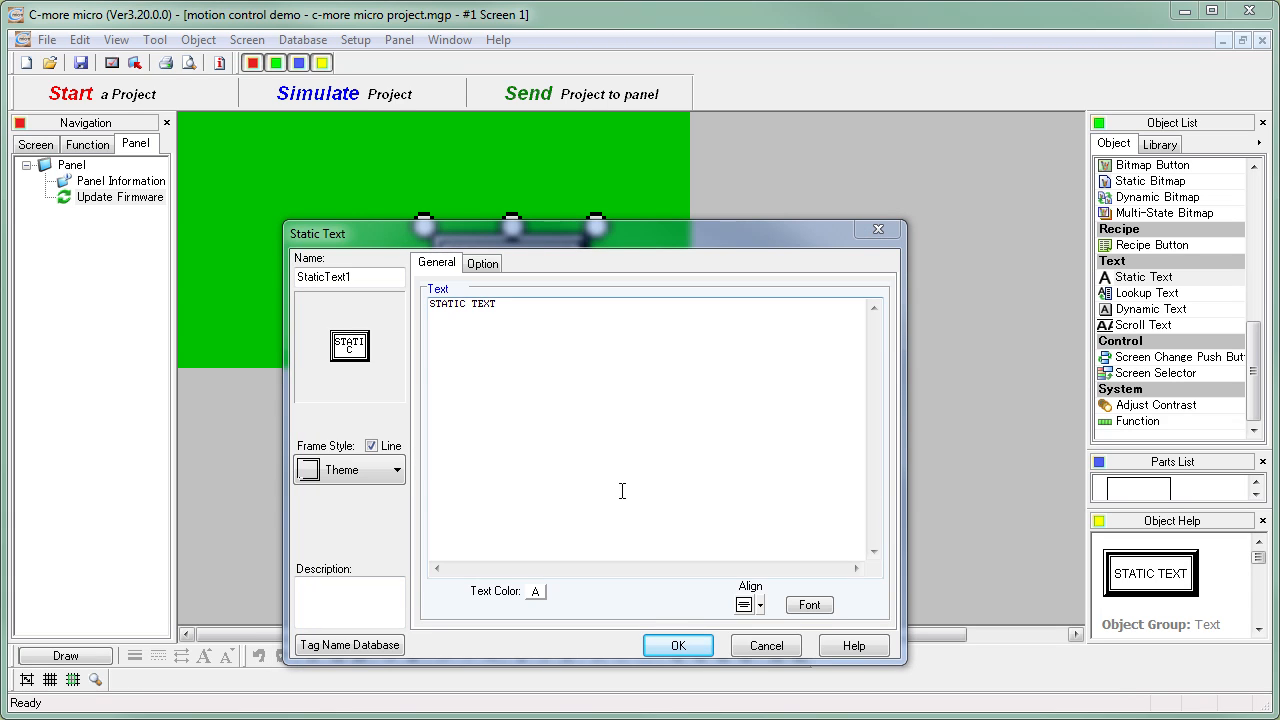
{"action": "left_click_drag", "start_coordinate": [509, 303], "coordinate": [406, 296]}
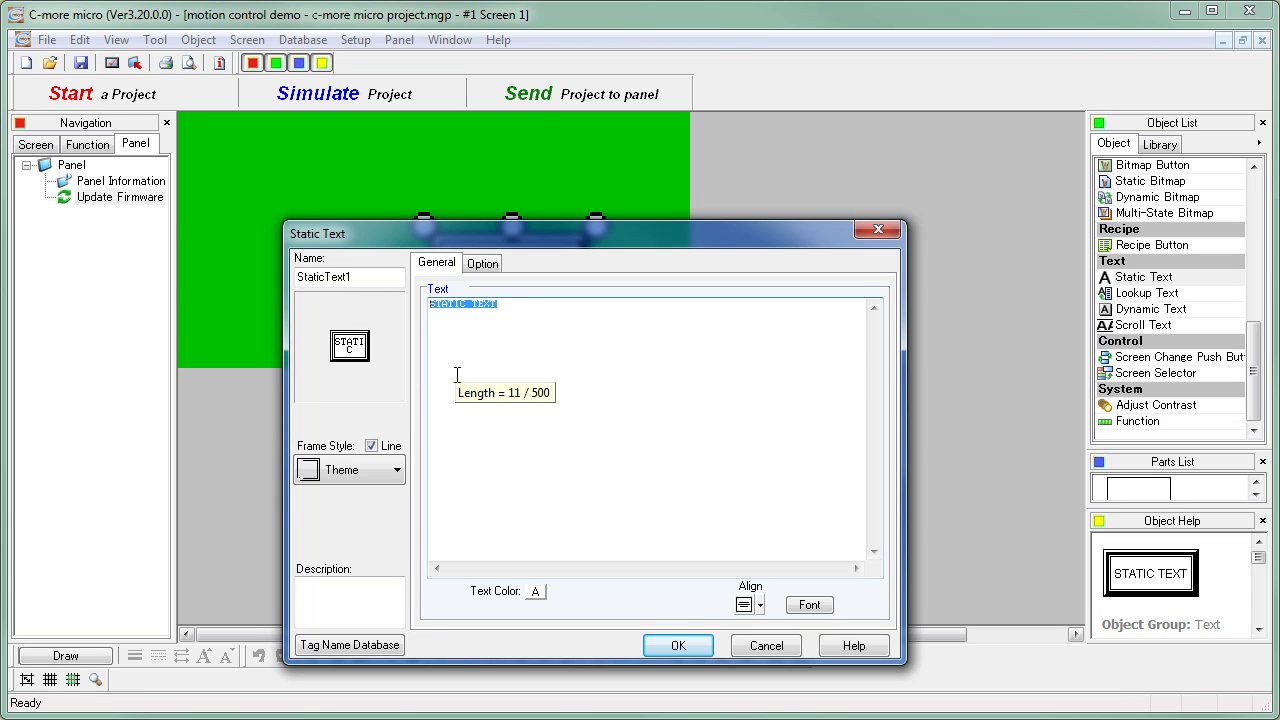
{"action": "type", "text": "Motion Control"}
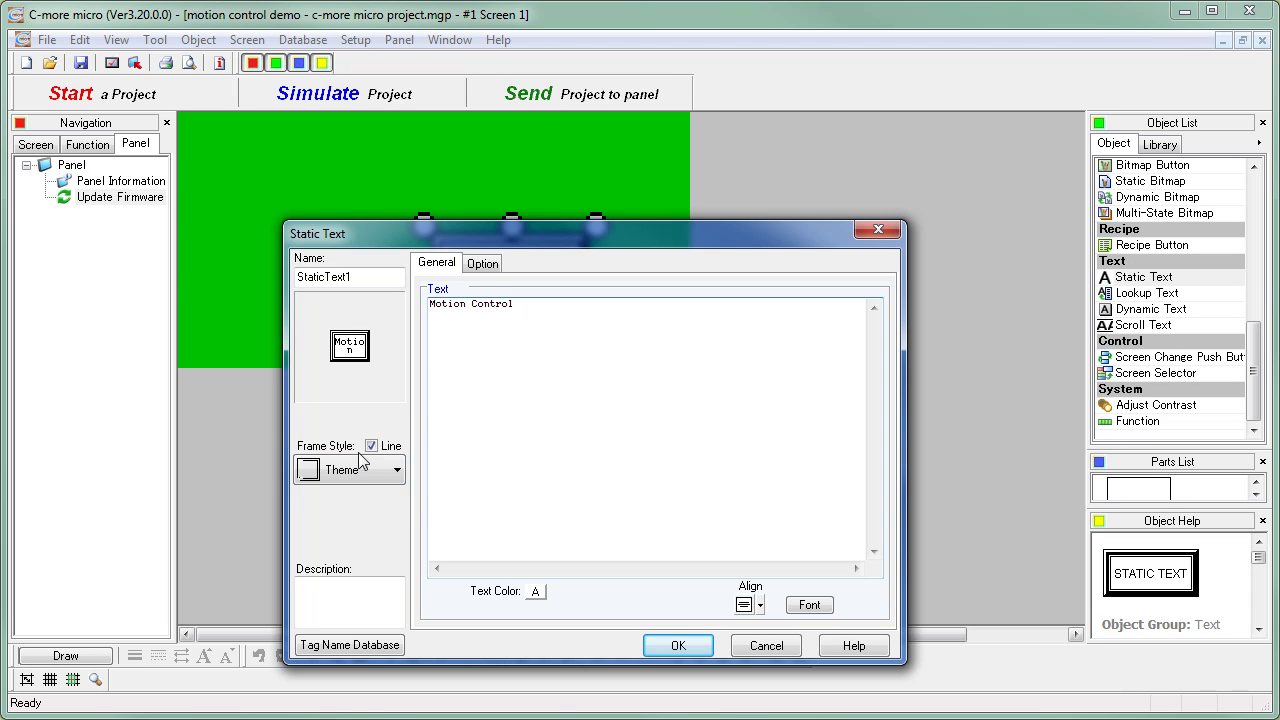
- Set the frame style of the "Motion Control" static text to None
{"action": "left_click", "coordinate": [396, 471]}
{"action": "scroll", "coordinate": [398, 533], "scroll_direction": "up", "scroll_amount": 1}
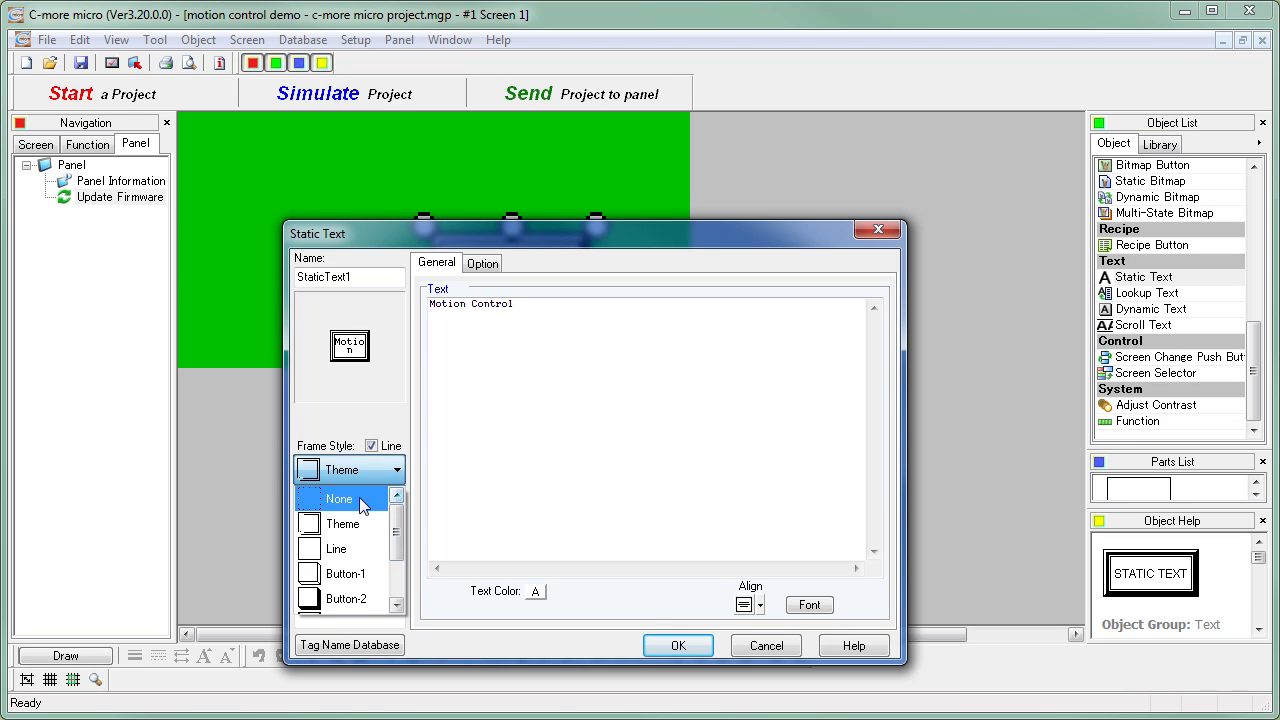
{"action": "left_click", "coordinate": [355, 497]}
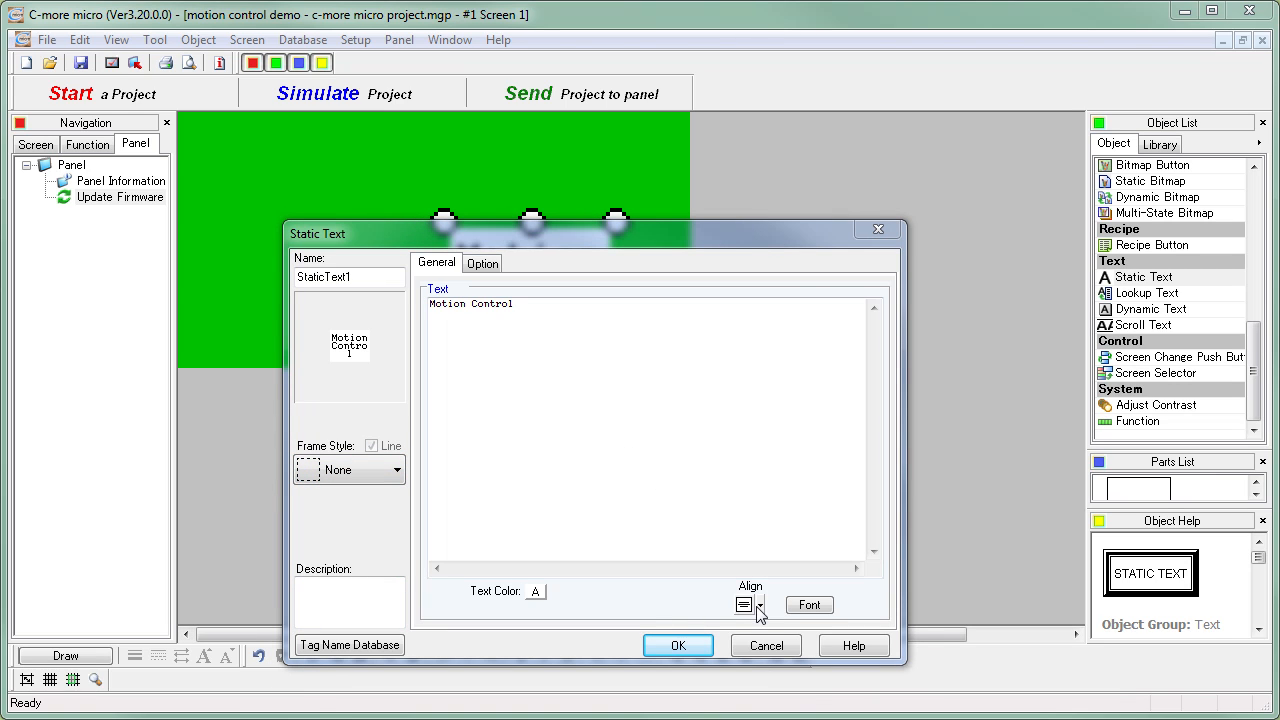
- Choose the alignment of the "Motion Control" text and set its Classic Font size to 8x16
{"action": "left_click", "coordinate": [754, 606]}
{"action": "left_click", "coordinate": [781, 655]}
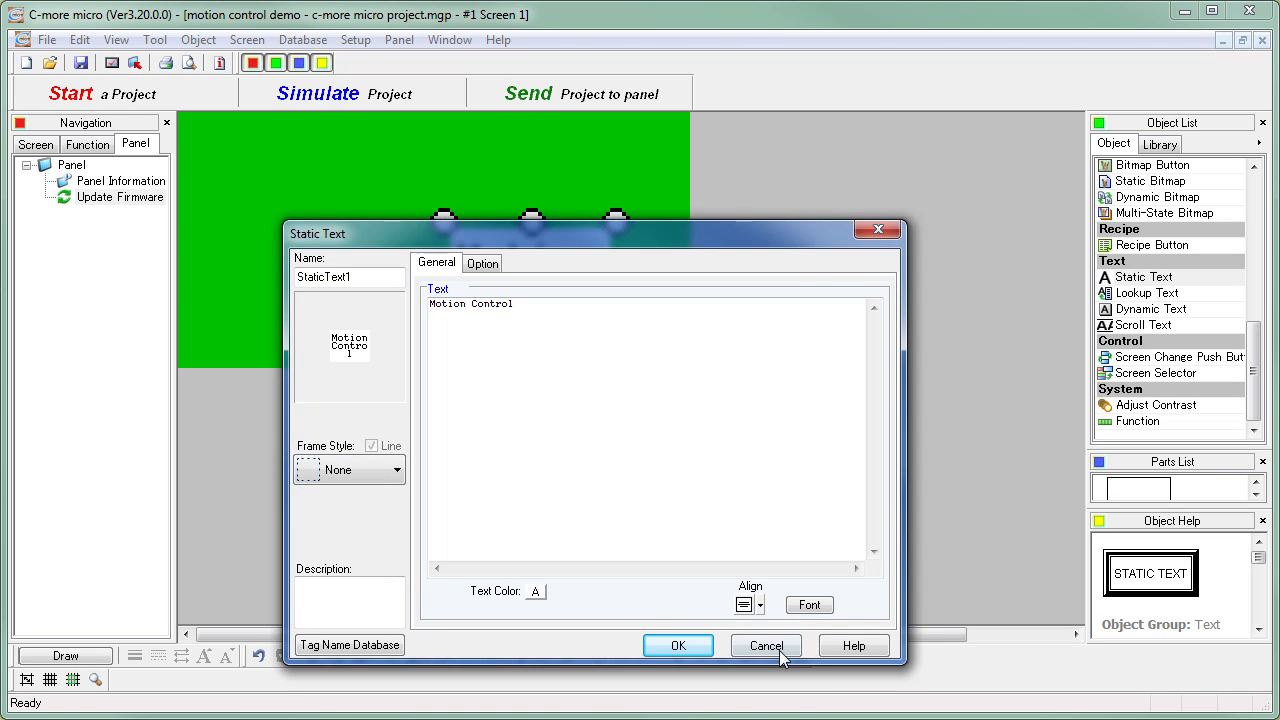
{"action": "left_click", "coordinate": [811, 607]}
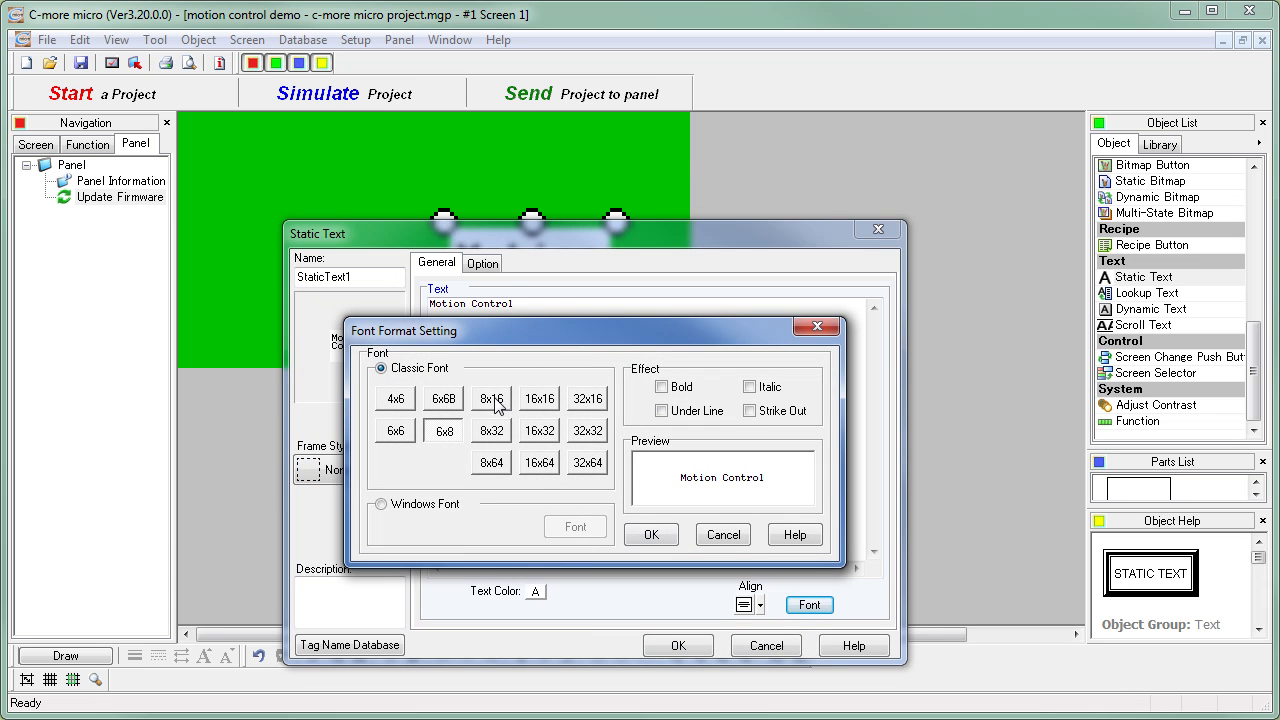
{"action": "left_click", "coordinate": [495, 402]}
{"action": "left_click", "coordinate": [650, 536]}
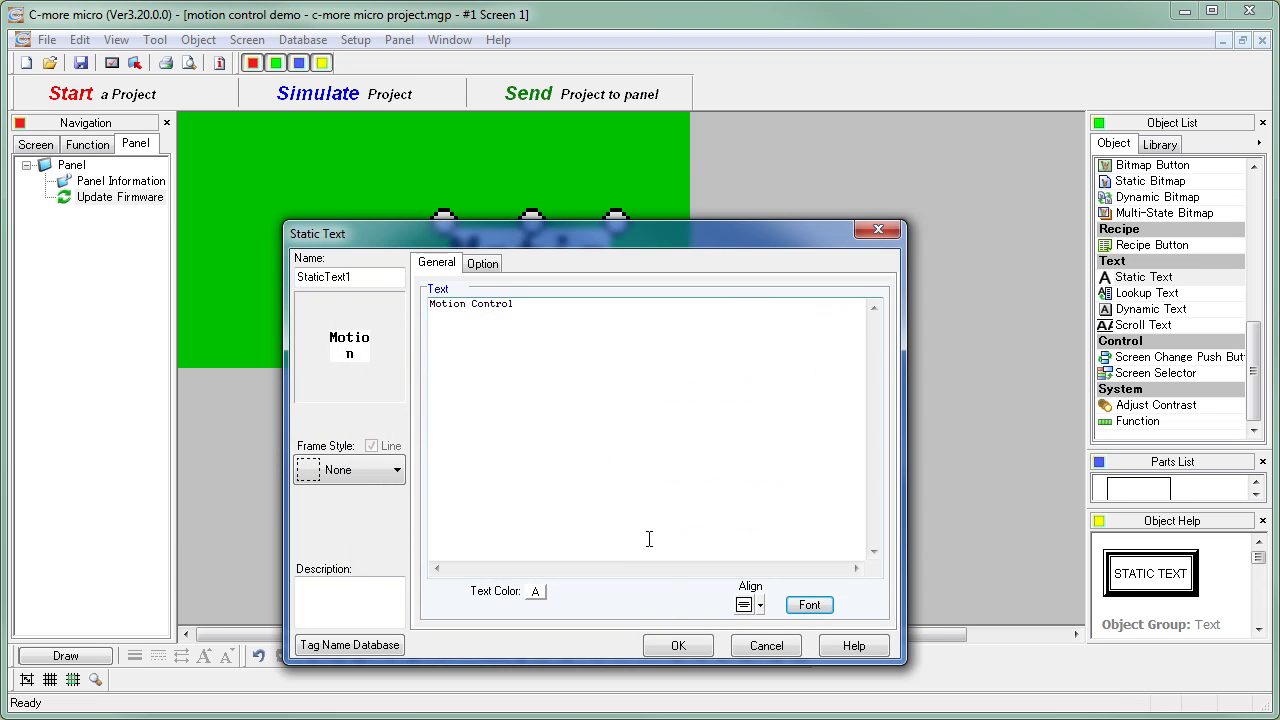
- Accept the static text settings and stretch "Motion Control" into a single-line title across the full width of the screen's upper edge
{"action": "left_click", "coordinate": [676, 645]}
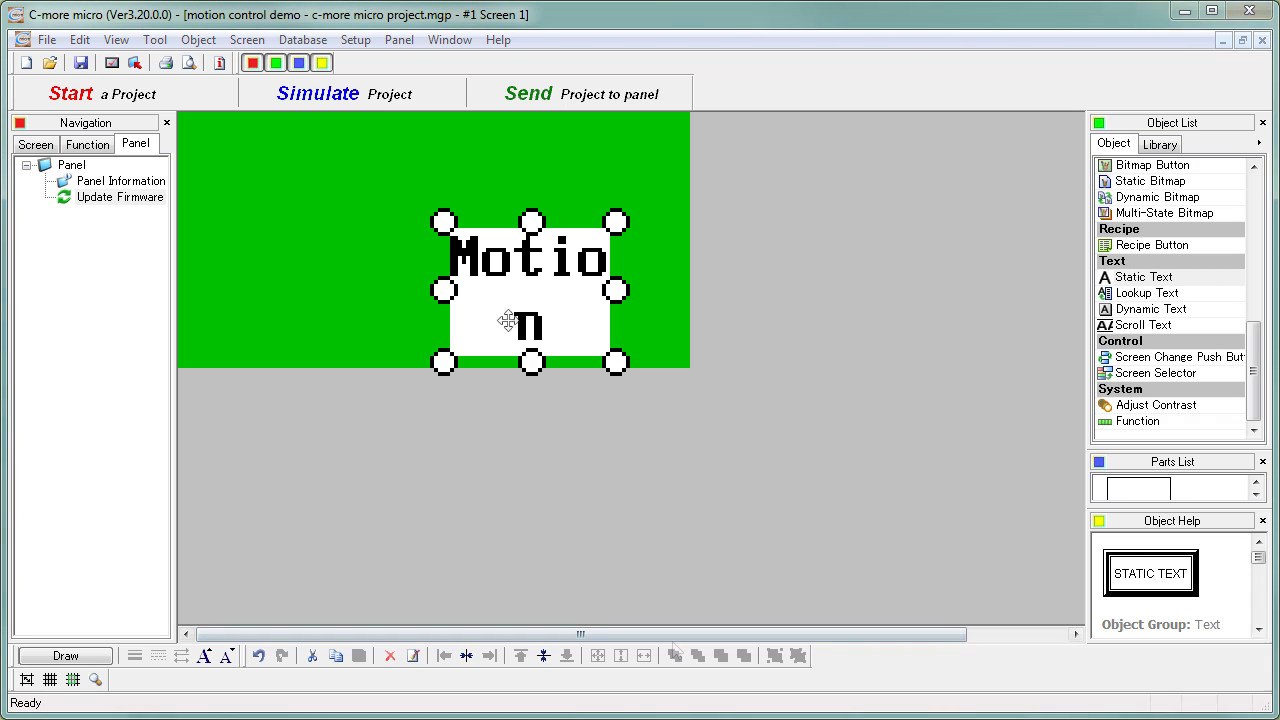
{"action": "left_click_drag", "start_coordinate": [443, 290], "coordinate": [160, 284]}
{"action": "left_click_drag", "start_coordinate": [616, 290], "coordinate": [698, 308]}
{"action": "left_click_drag", "start_coordinate": [192, 290], "coordinate": [170, 290]}
{"action": "left_click_drag", "start_coordinate": [431, 361], "coordinate": [427, 155]}
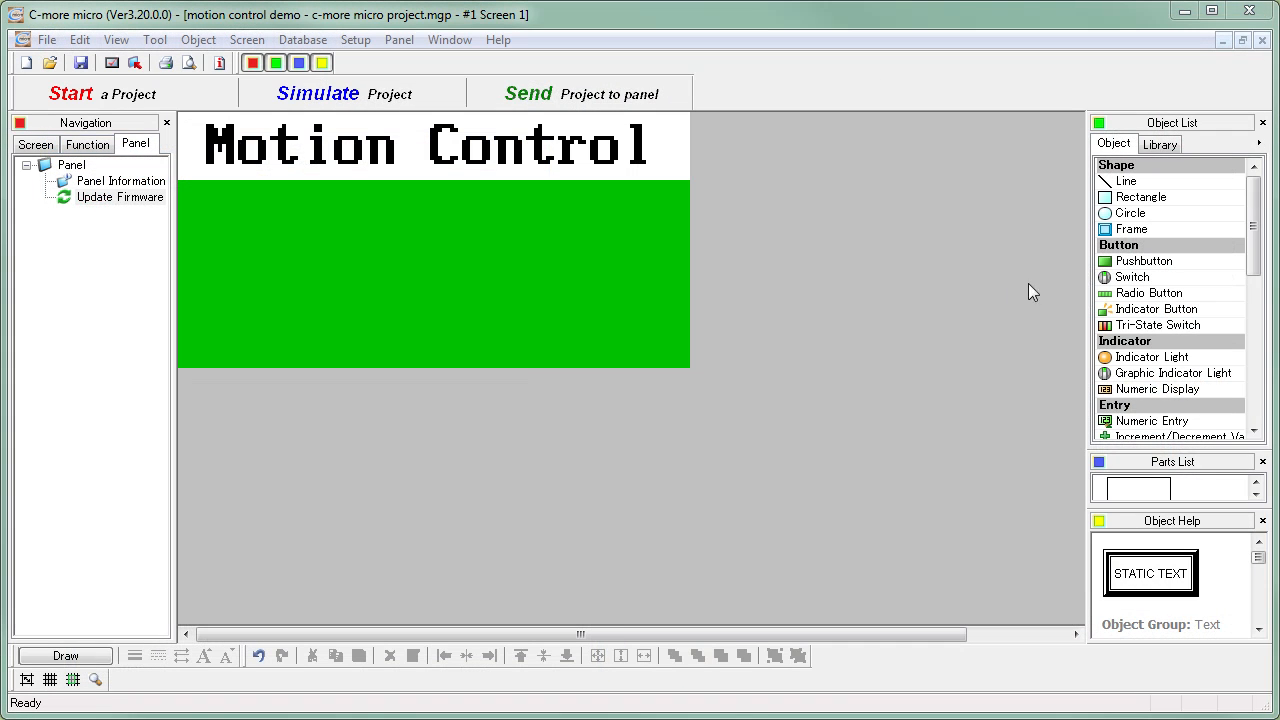
- Place a Pushbutton on the green work area below the title and enable its label with the text "Jog"
{"action": "left_click", "coordinate": [1124, 263]}
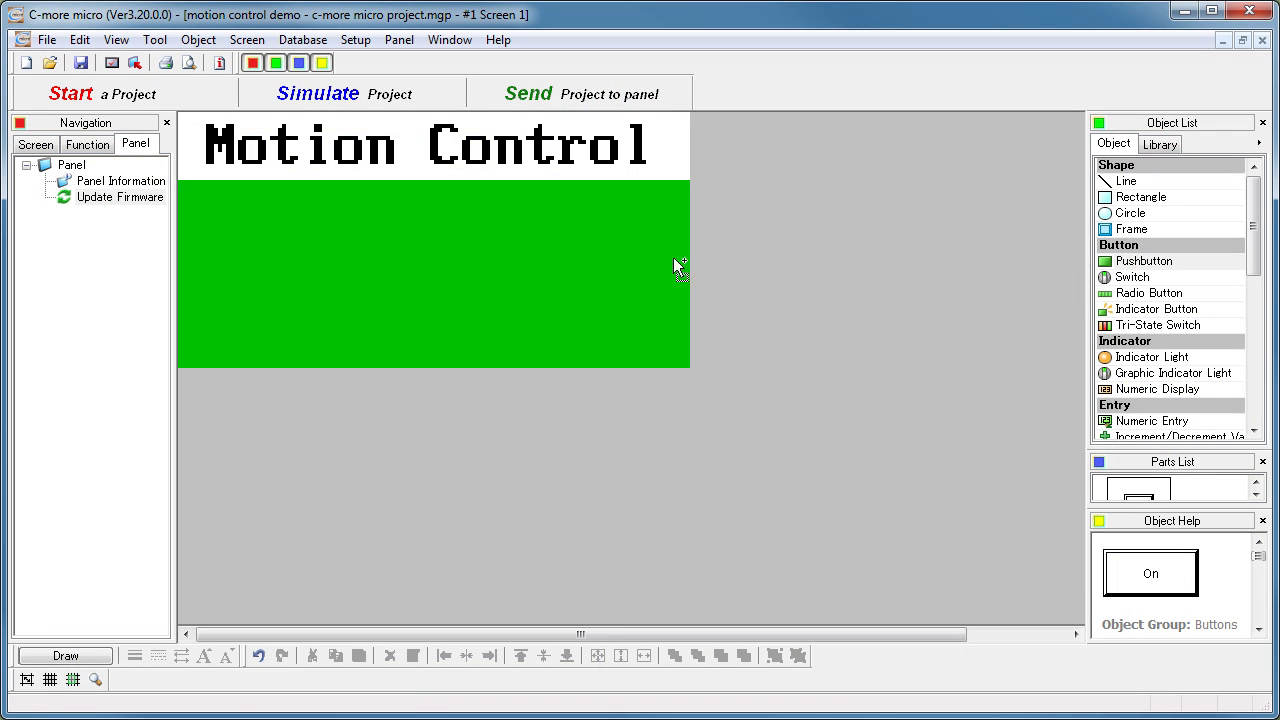
{"action": "left_click", "coordinate": [496, 284]}
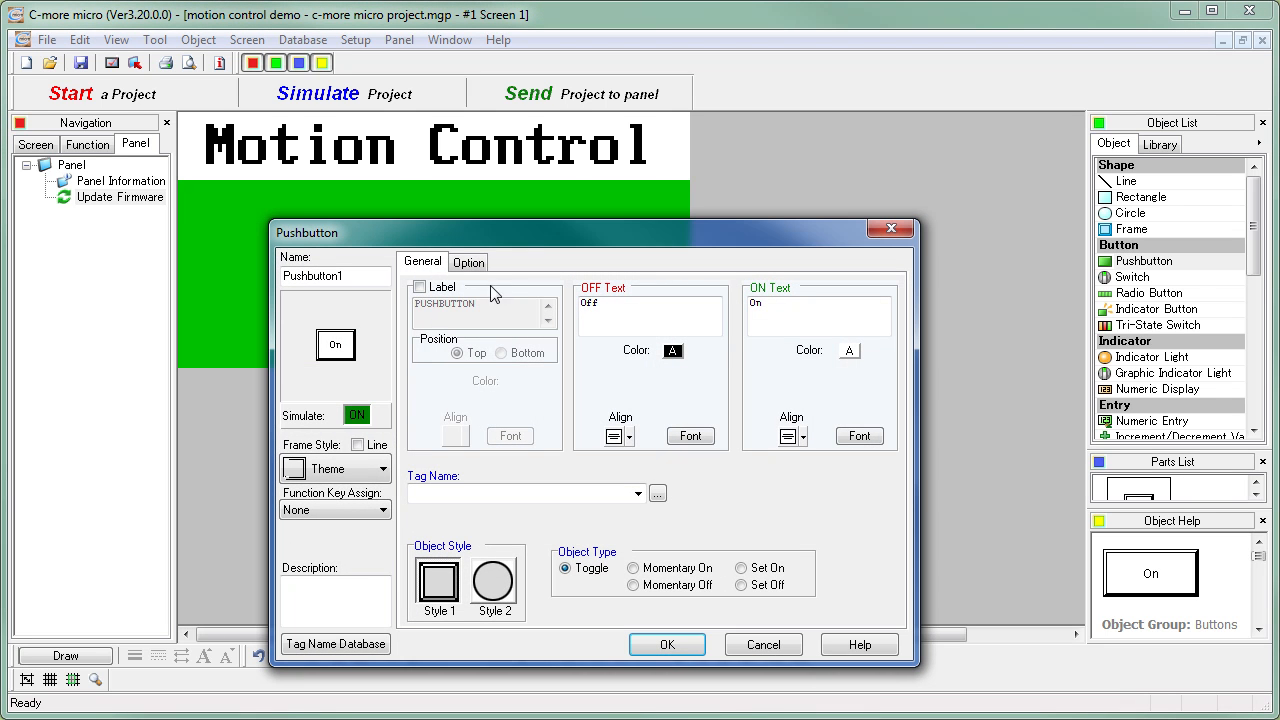
{"action": "left_click", "coordinate": [420, 288]}
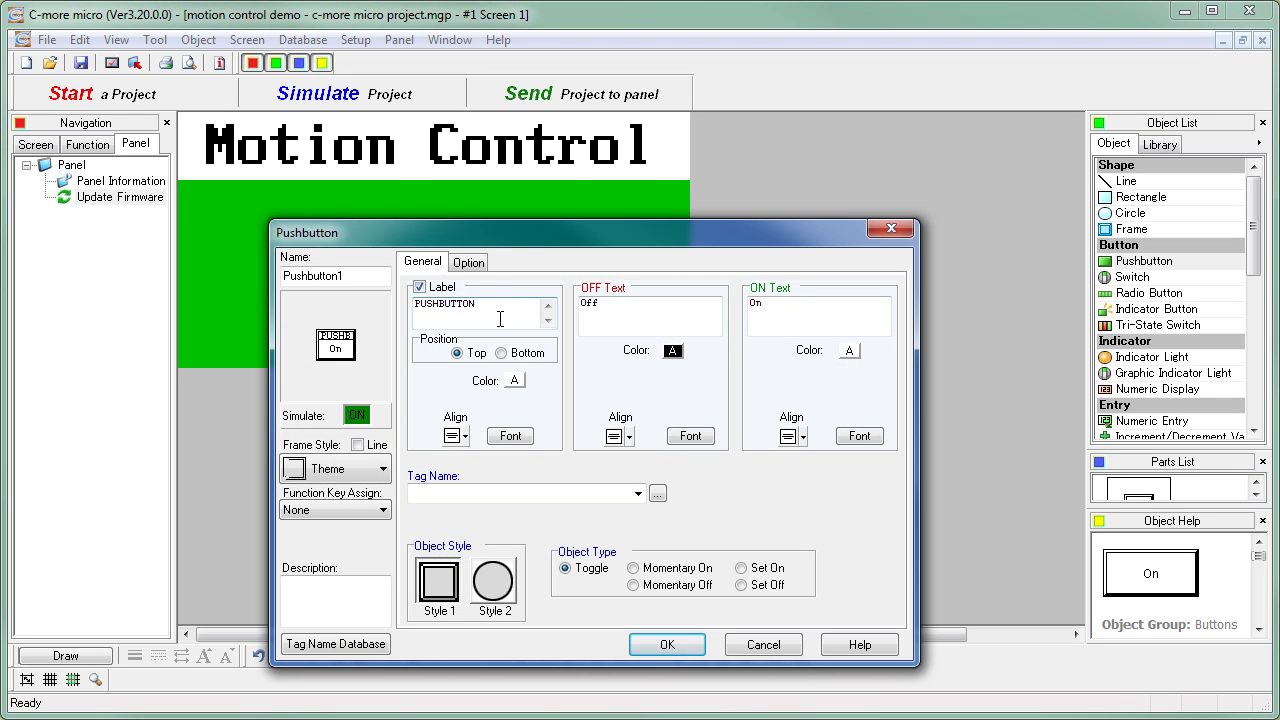
{"action": "left_click_drag", "start_coordinate": [479, 305], "coordinate": [381, 298]}
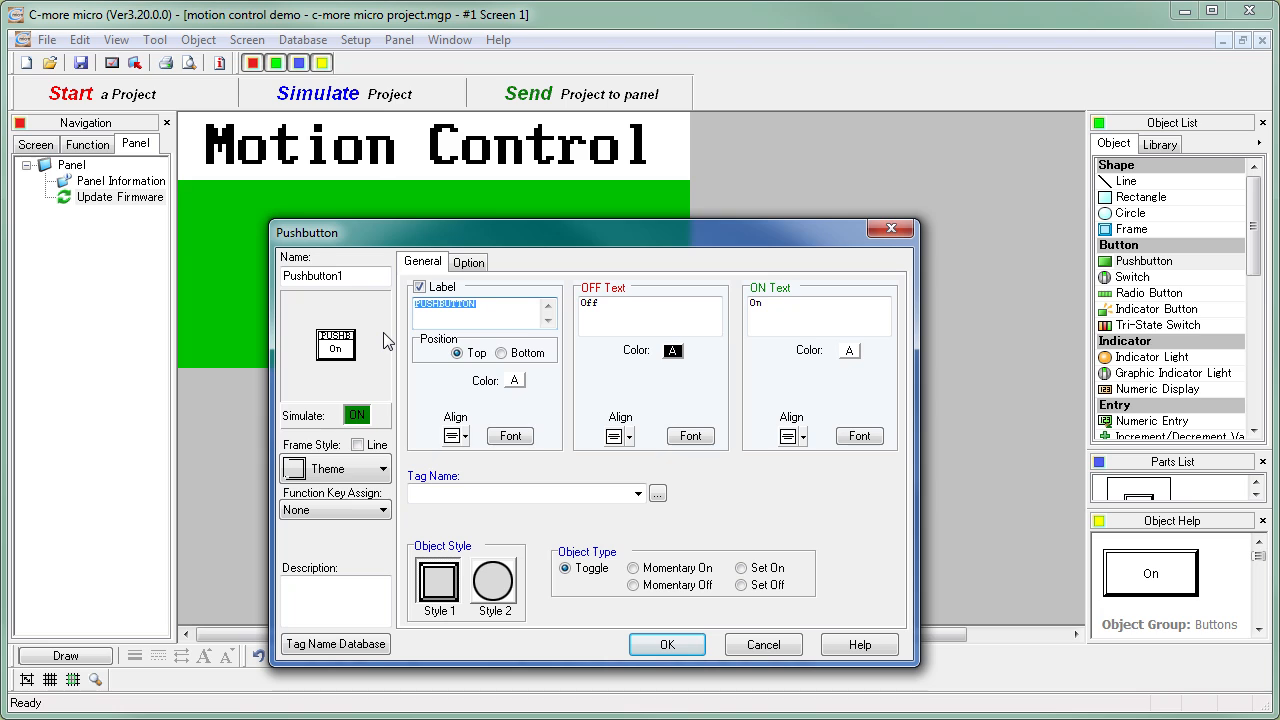
{"action": "type", "text": "Jog"}
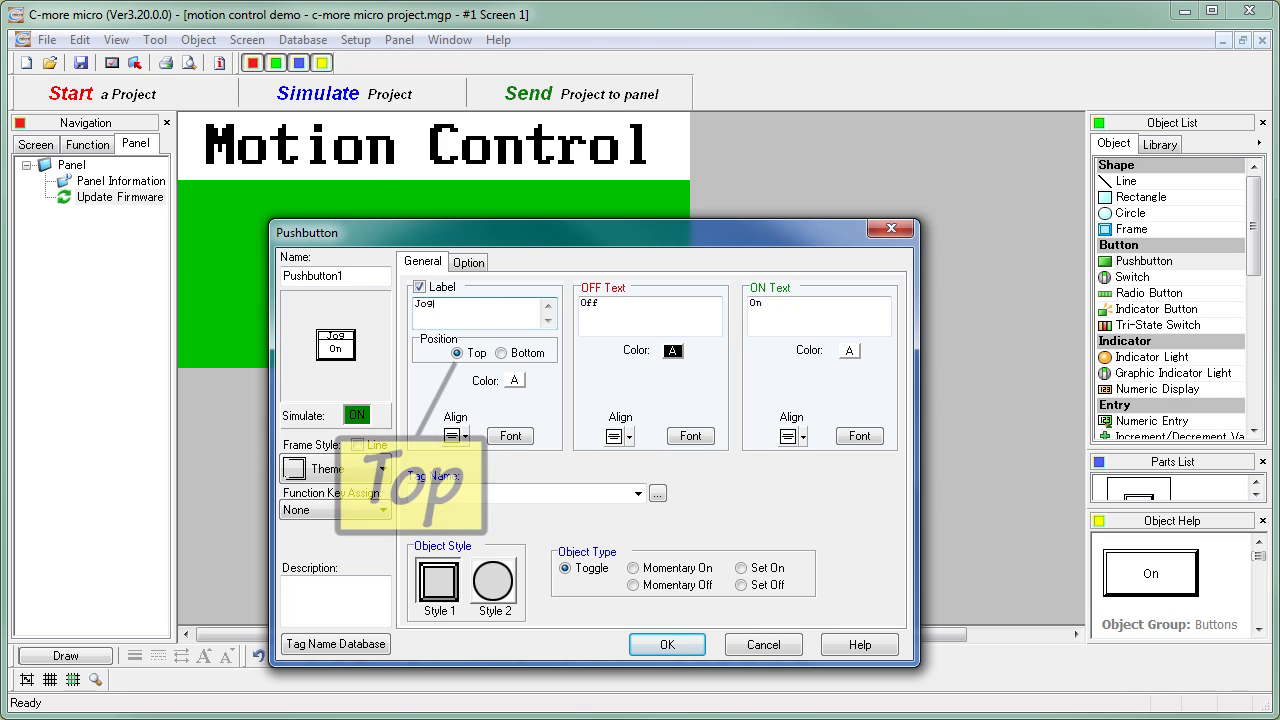
- Set both the OFF text and the ON text of the Jog pushbutton to "Left"
{"action": "left_click_drag", "start_coordinate": [600, 303], "coordinate": [538, 307]}
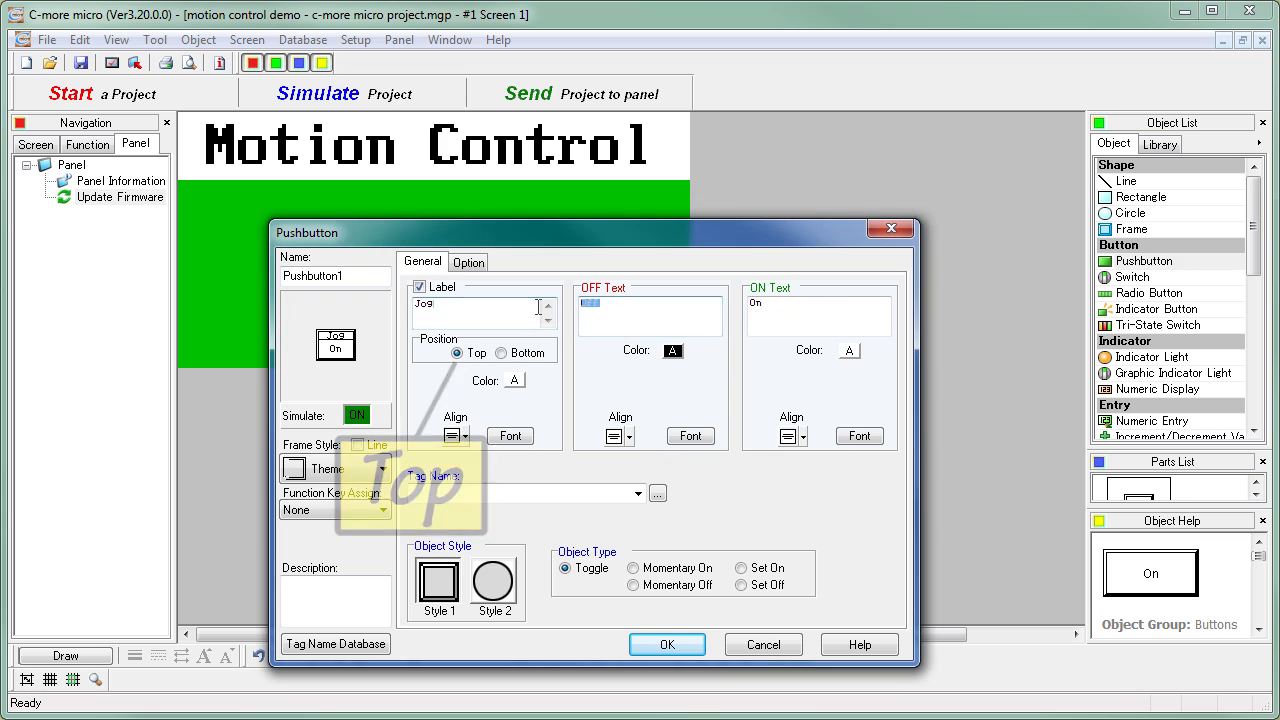
{"action": "type", "text": "Left"}
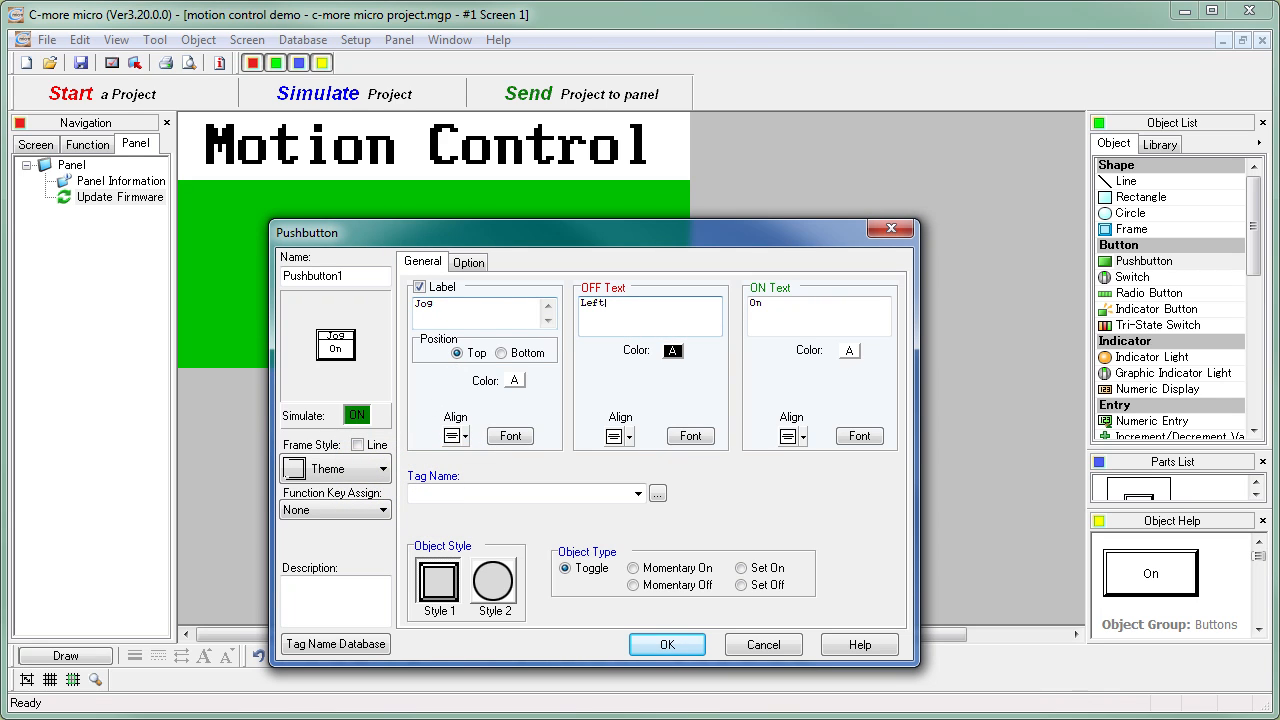
{"action": "left_click_drag", "start_coordinate": [802, 300], "coordinate": [668, 304]}
{"action": "type", "text": "Left"}
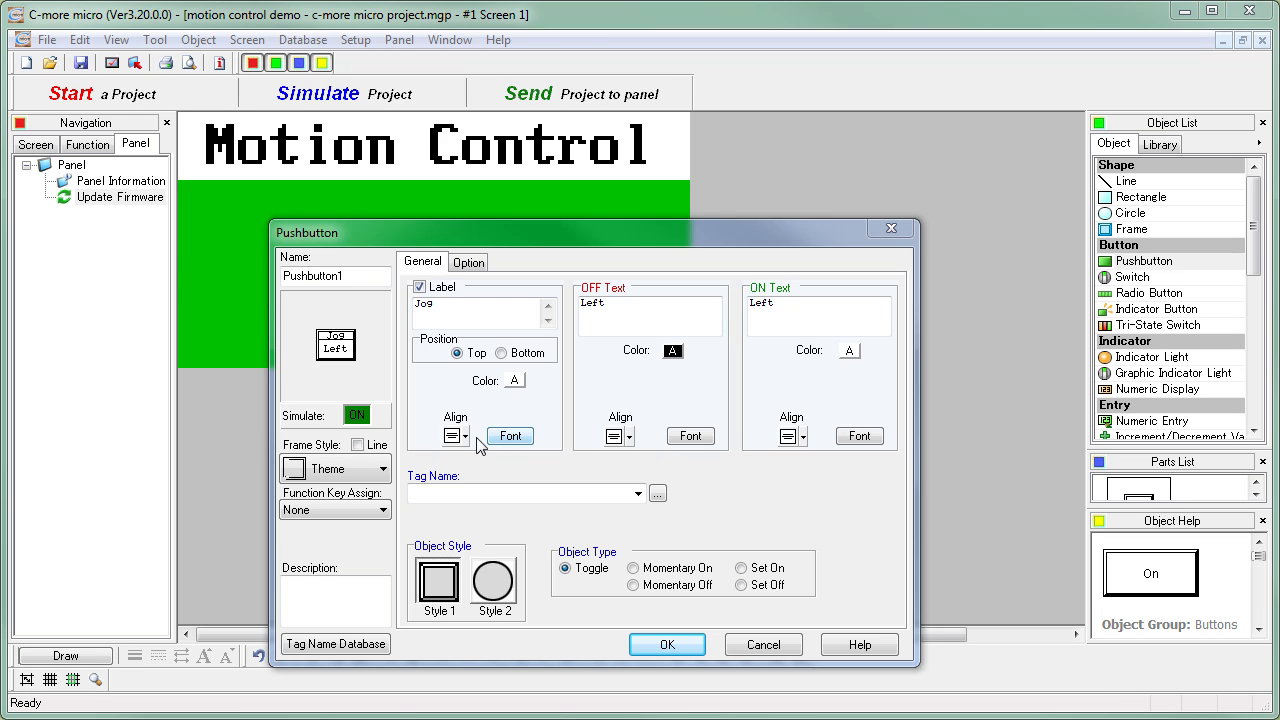
- Set the Jog Left pushbutton's frame style to Button-1 and its object type to Momentary On
{"action": "left_click", "coordinate": [382, 470]}
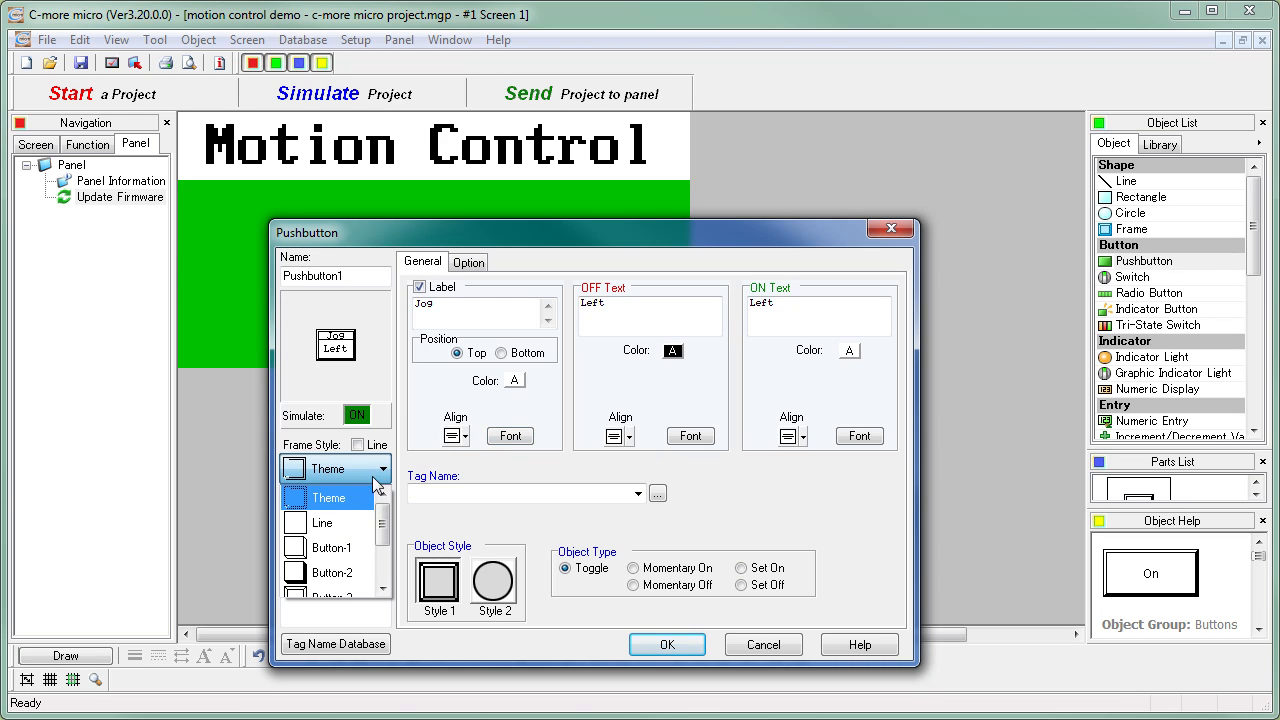
{"action": "left_click", "coordinate": [356, 548]}
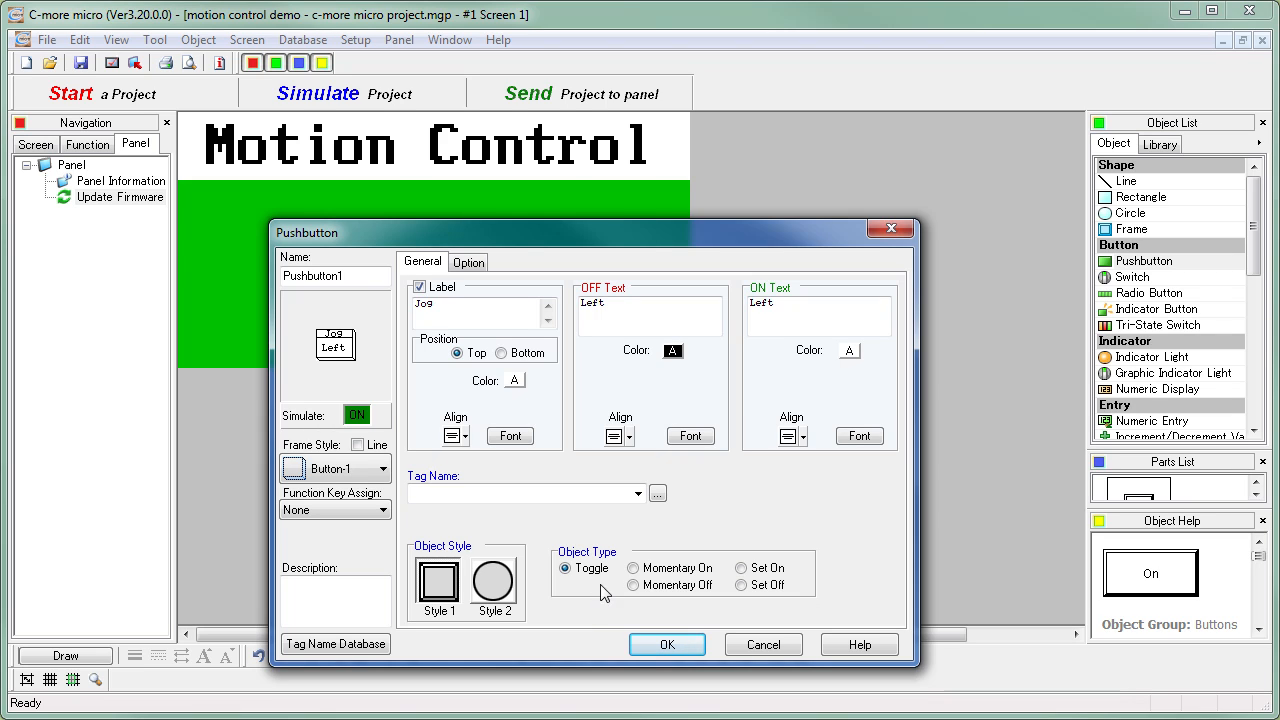
{"action": "left_click", "coordinate": [632, 568]}
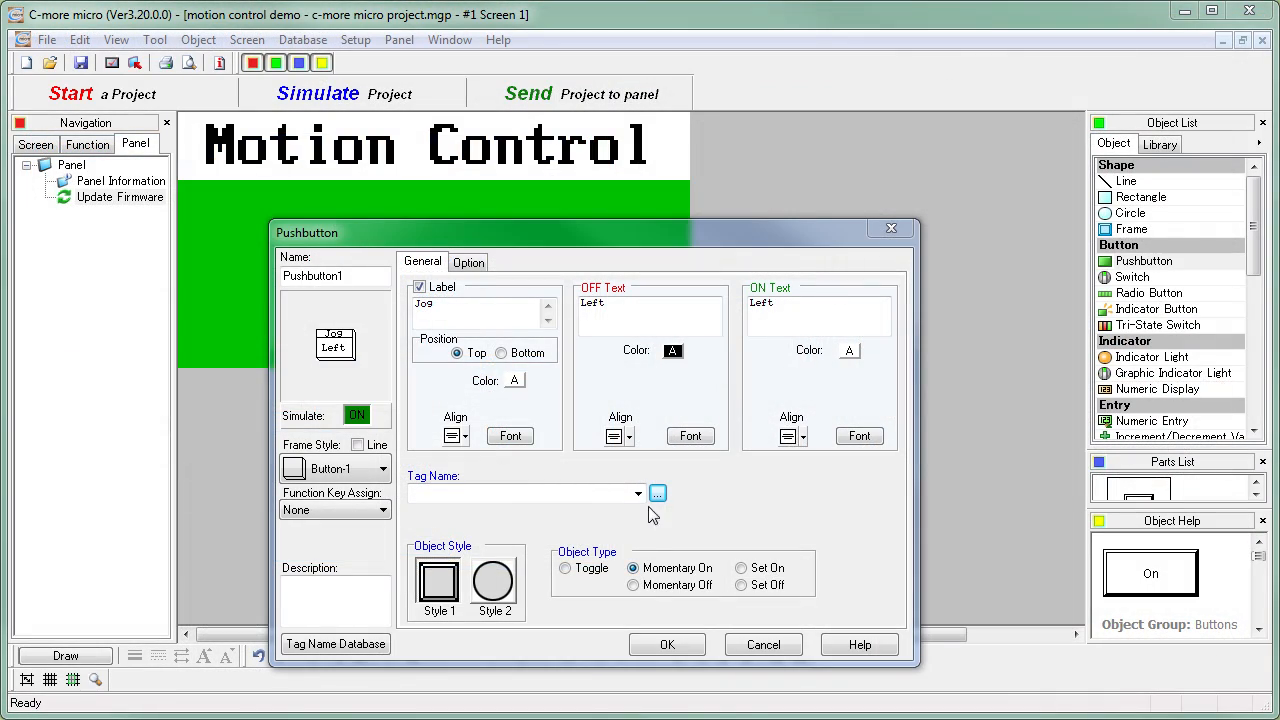
- Assign the tag JOG LEFT PB to the pushbutton and accept its settings
{"action": "left_click", "coordinate": [657, 496]}
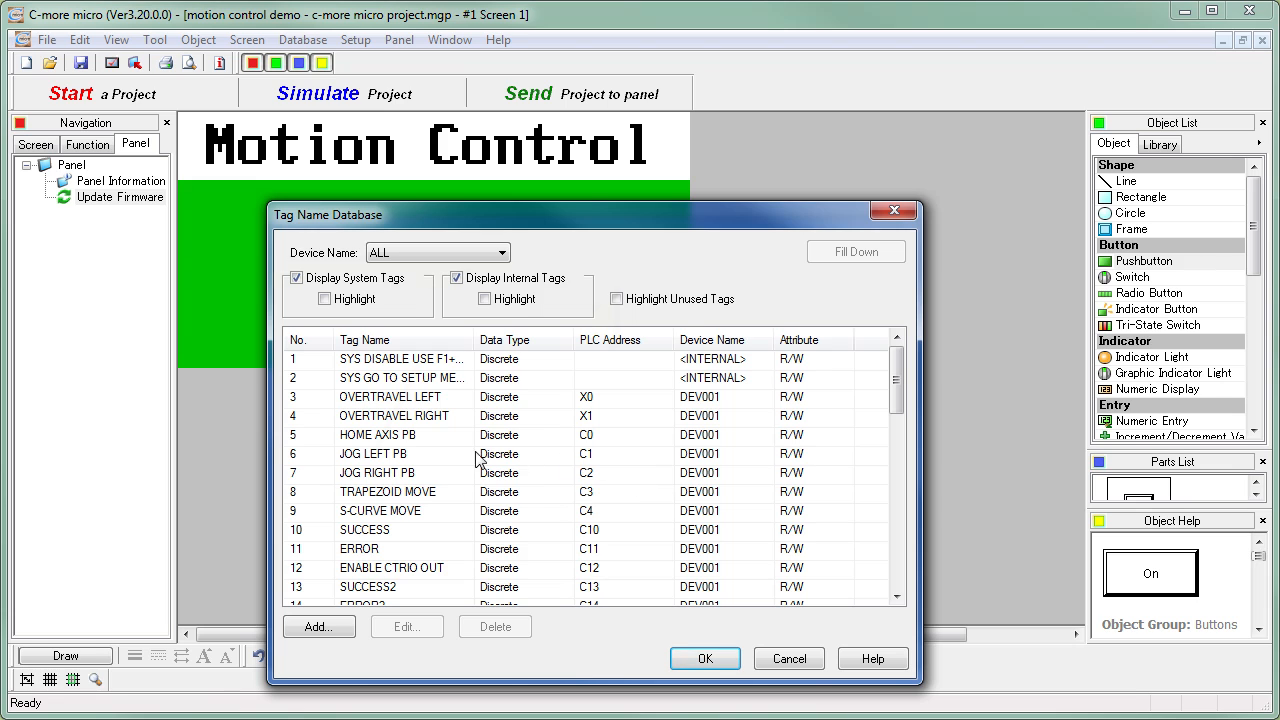
{"action": "left_click", "coordinate": [355, 456]}
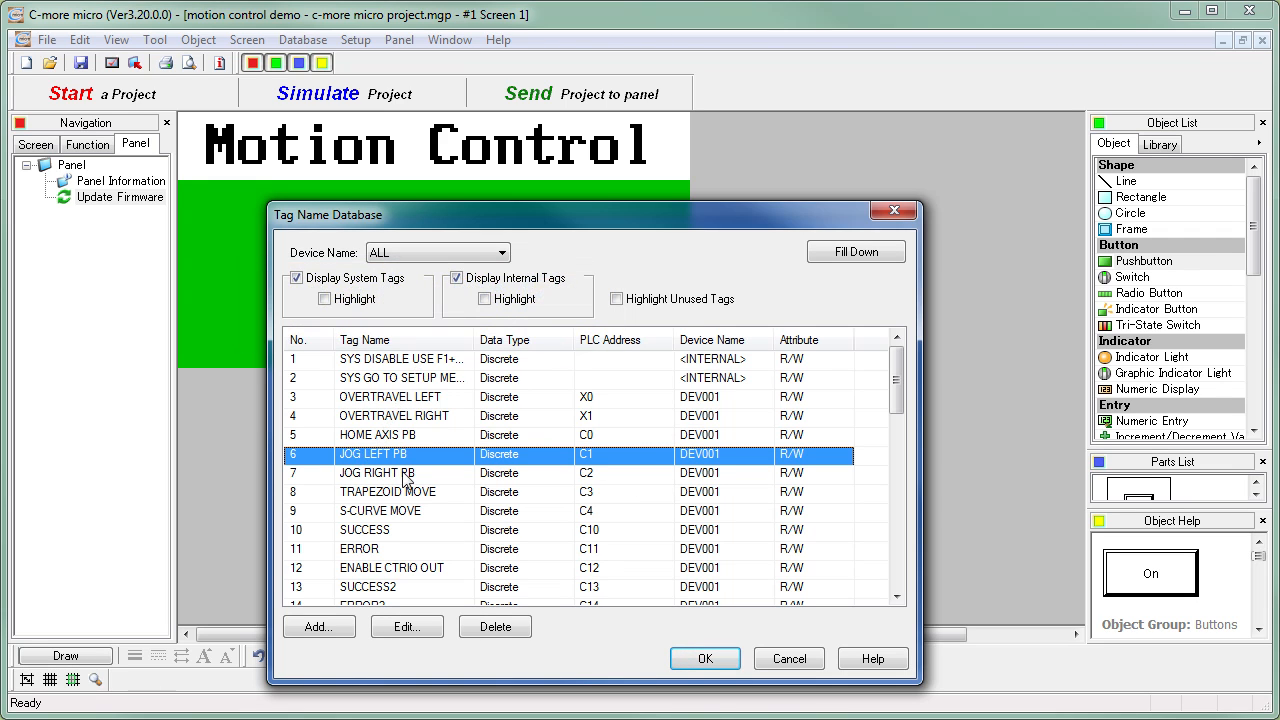
{"action": "left_click", "coordinate": [680, 668]}
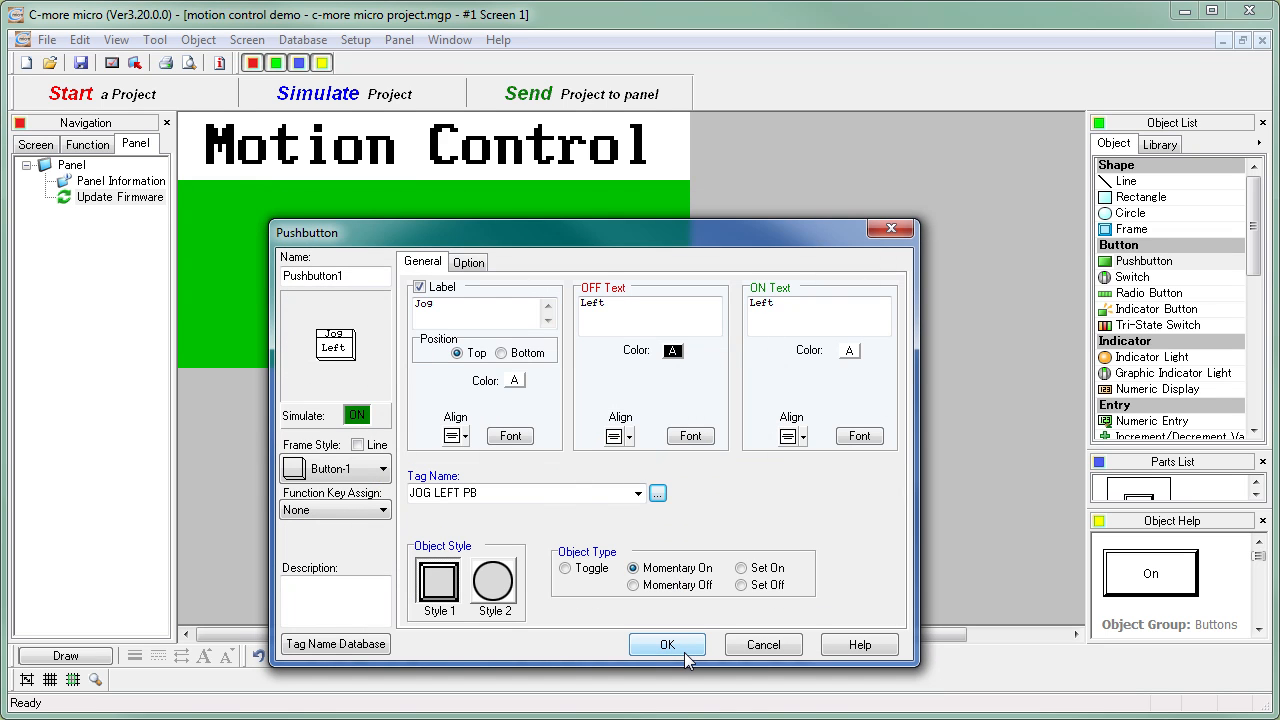
{"action": "left_click", "coordinate": [667, 645]}
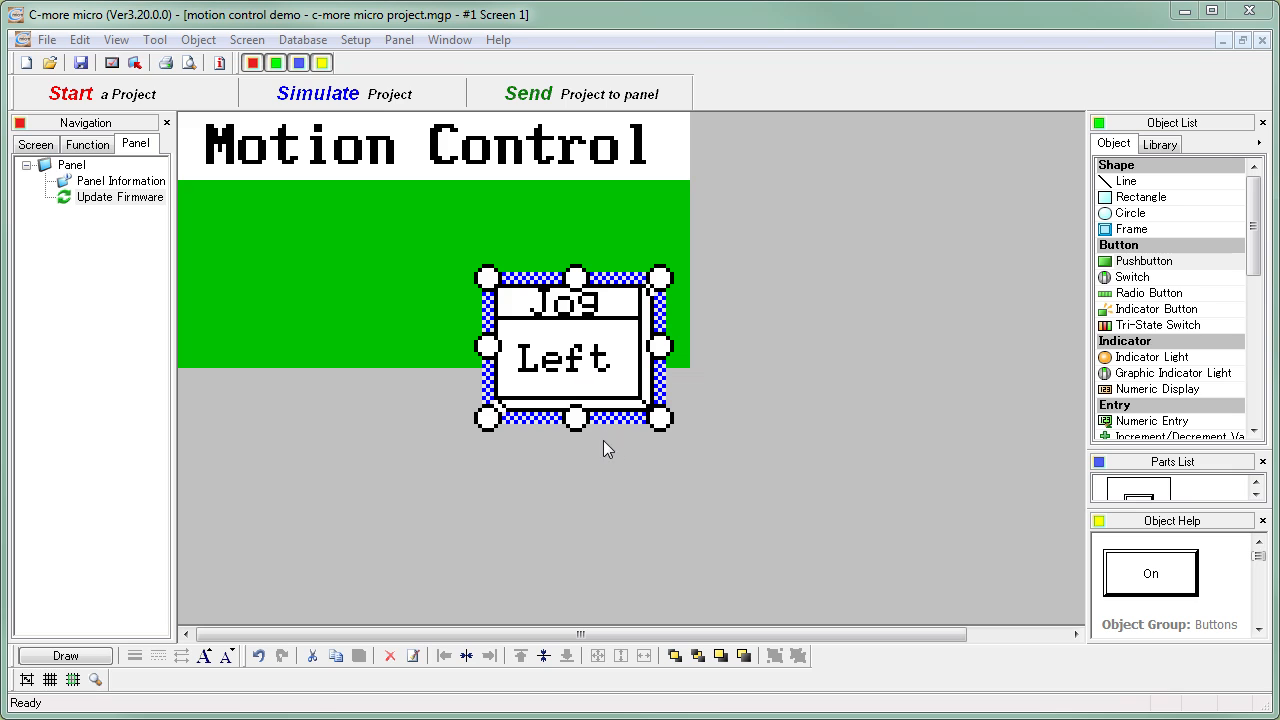
- Move the Jog Left pushbutton to the work area's left edge just under the title and reduce its height
{"action": "left_click_drag", "start_coordinate": [612, 346], "coordinate": [316, 258]}
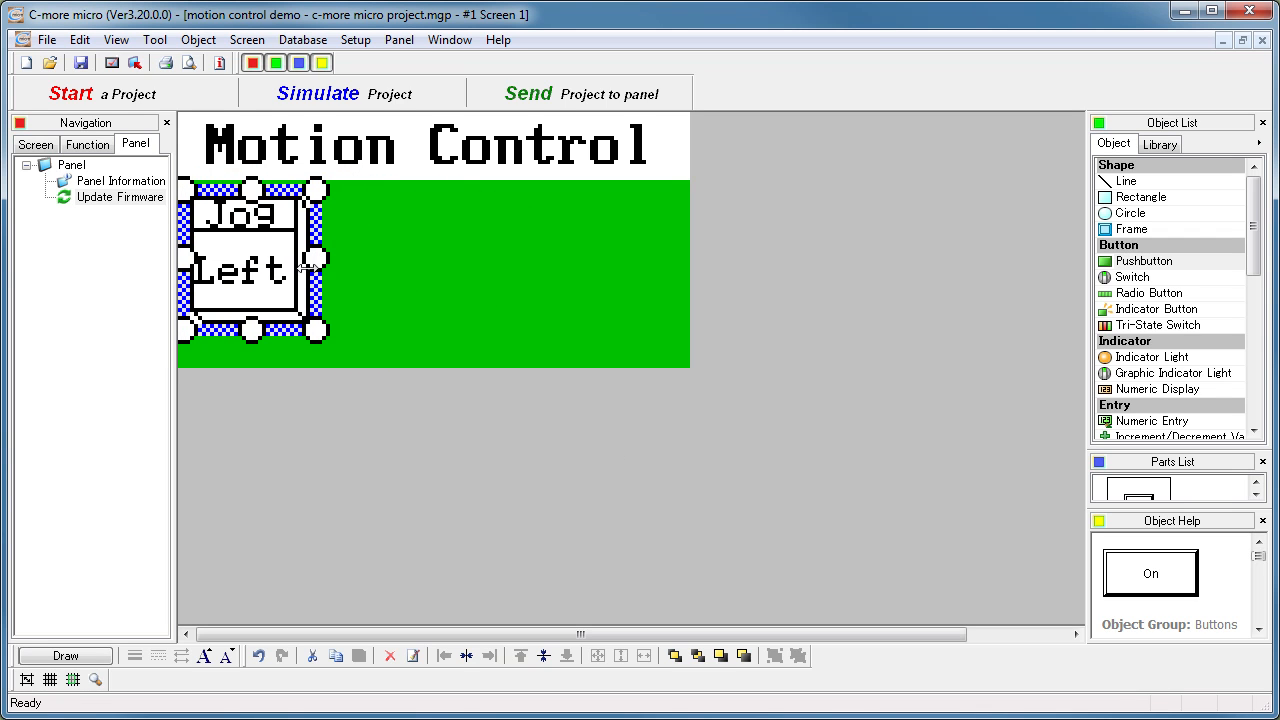
{"action": "left_click_drag", "start_coordinate": [252, 330], "coordinate": [252, 302]}
{"action": "left_click_drag", "start_coordinate": [245, 238], "coordinate": [235, 222]}
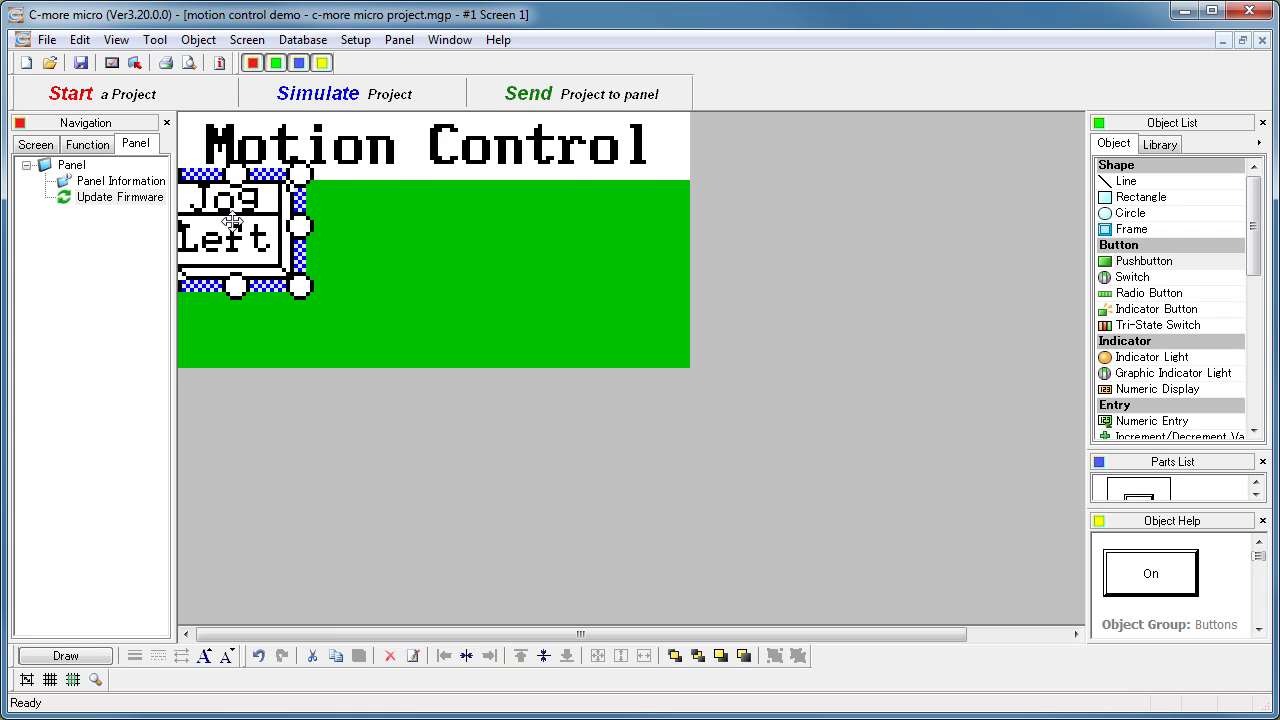
{"action": "left_click", "coordinate": [856, 344]}
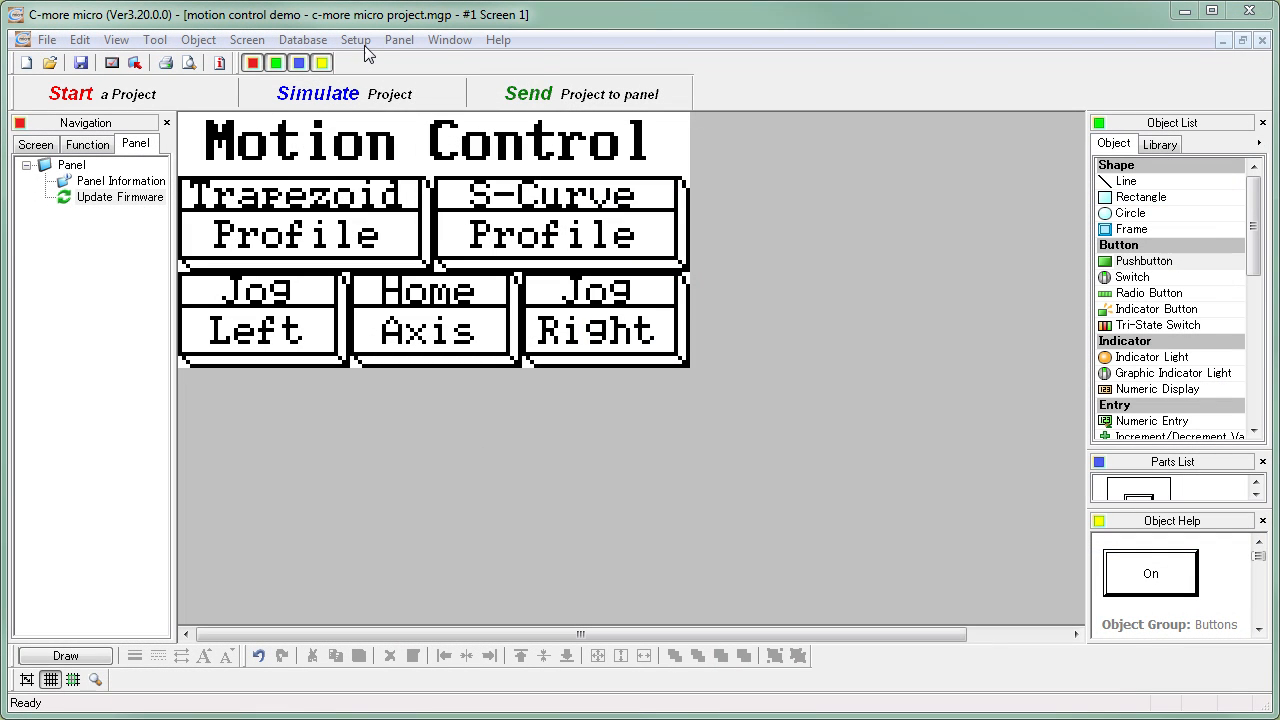
- Add a priority 01 alarm in Alarm Control Setup for the tag OVERTRAVEL LEFT, visible when the address value is ON
{"action": "left_click", "coordinate": [357, 41]}
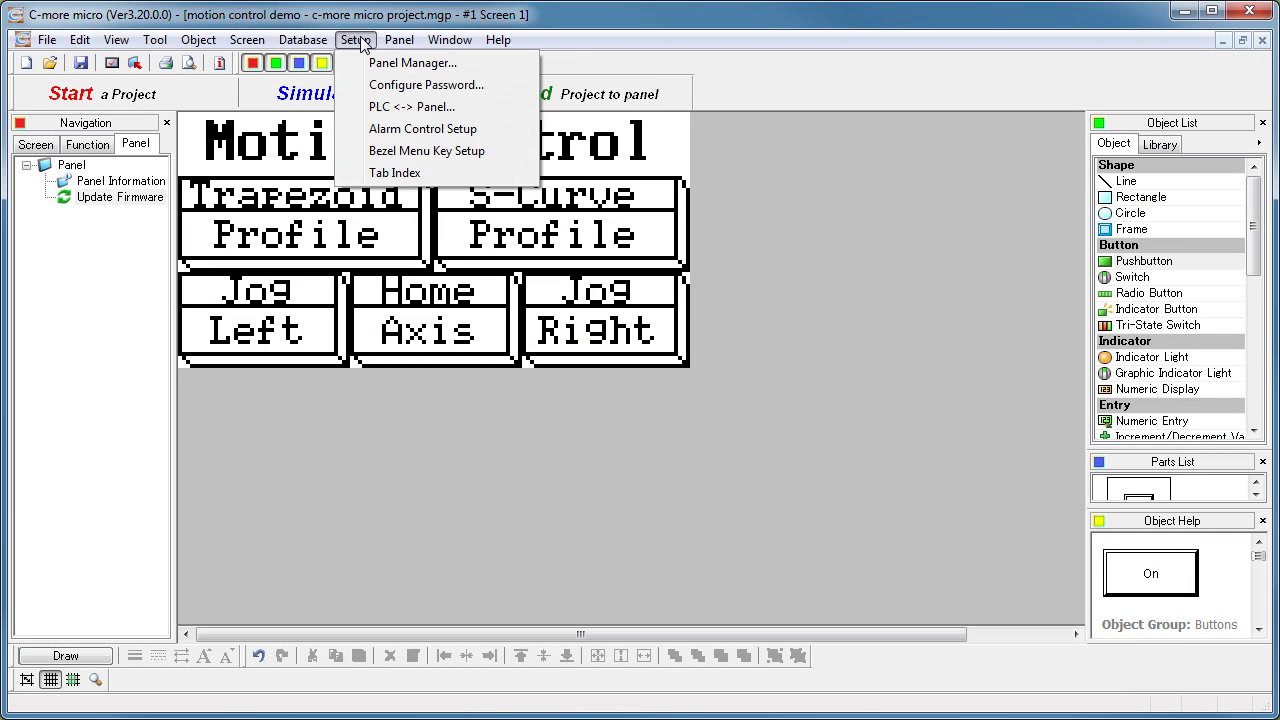
{"action": "left_click", "coordinate": [380, 130]}
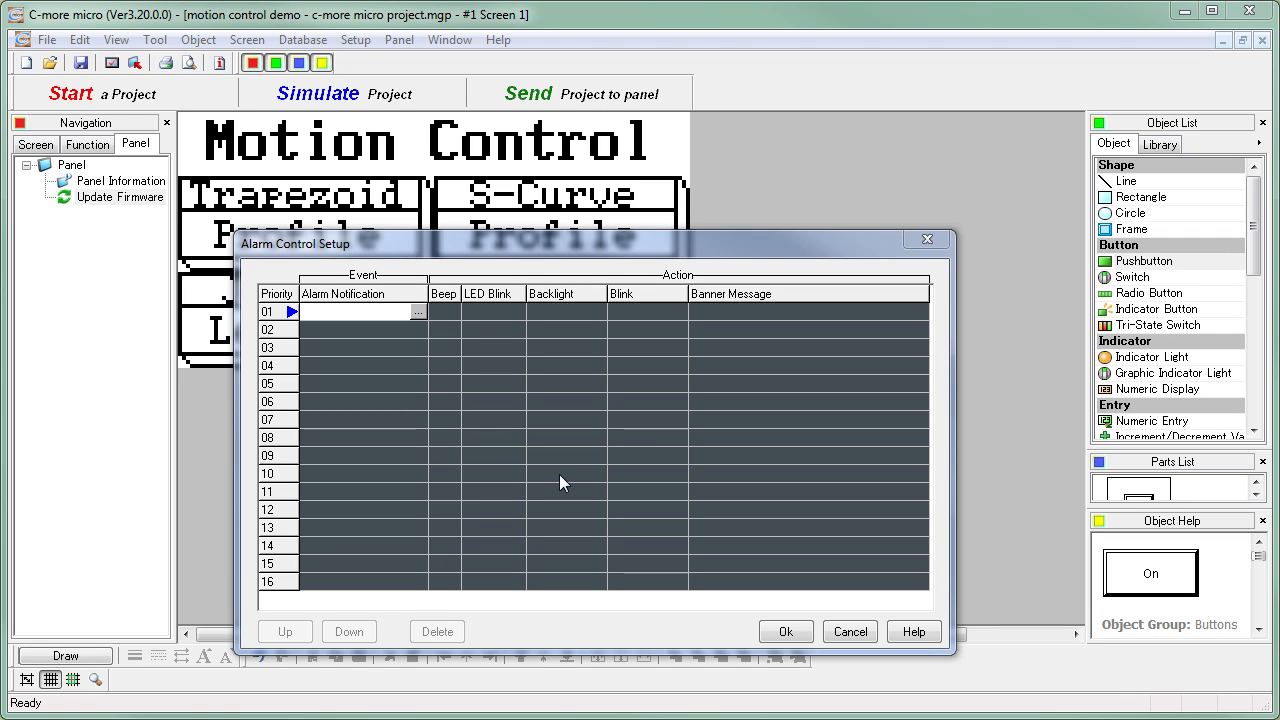
{"action": "left_click", "coordinate": [416, 313]}
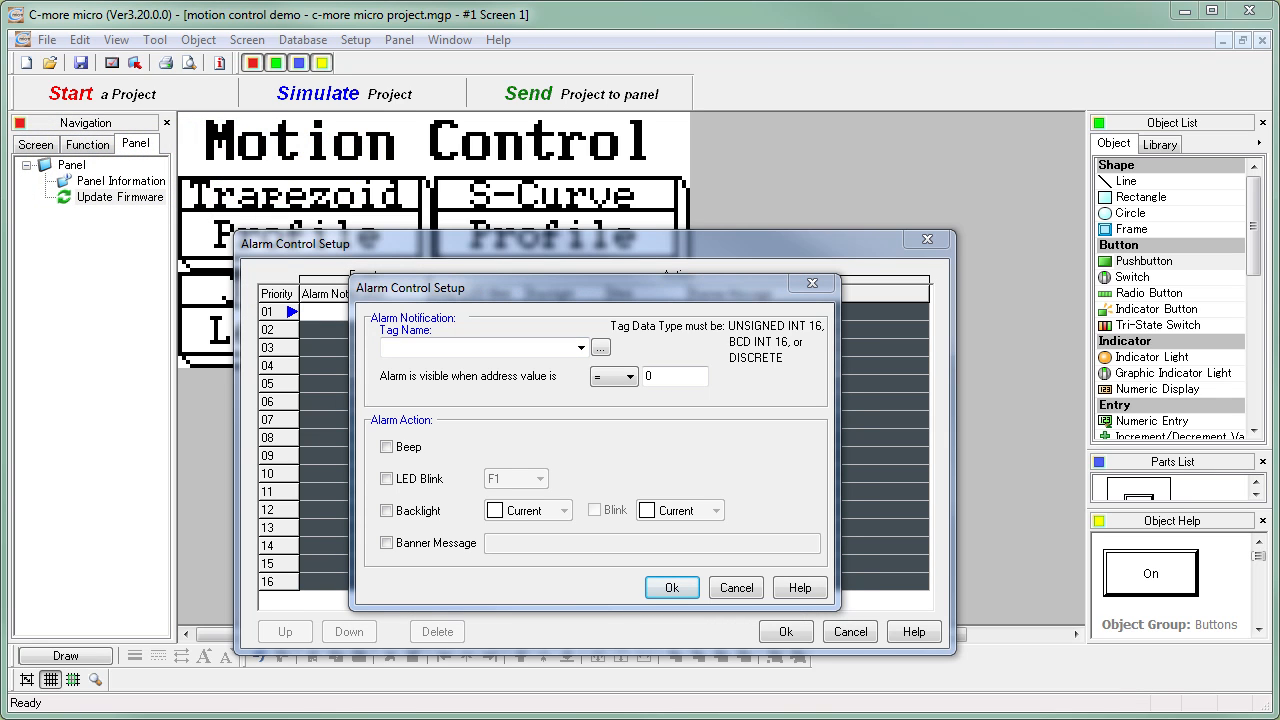
{"action": "left_click", "coordinate": [602, 348]}
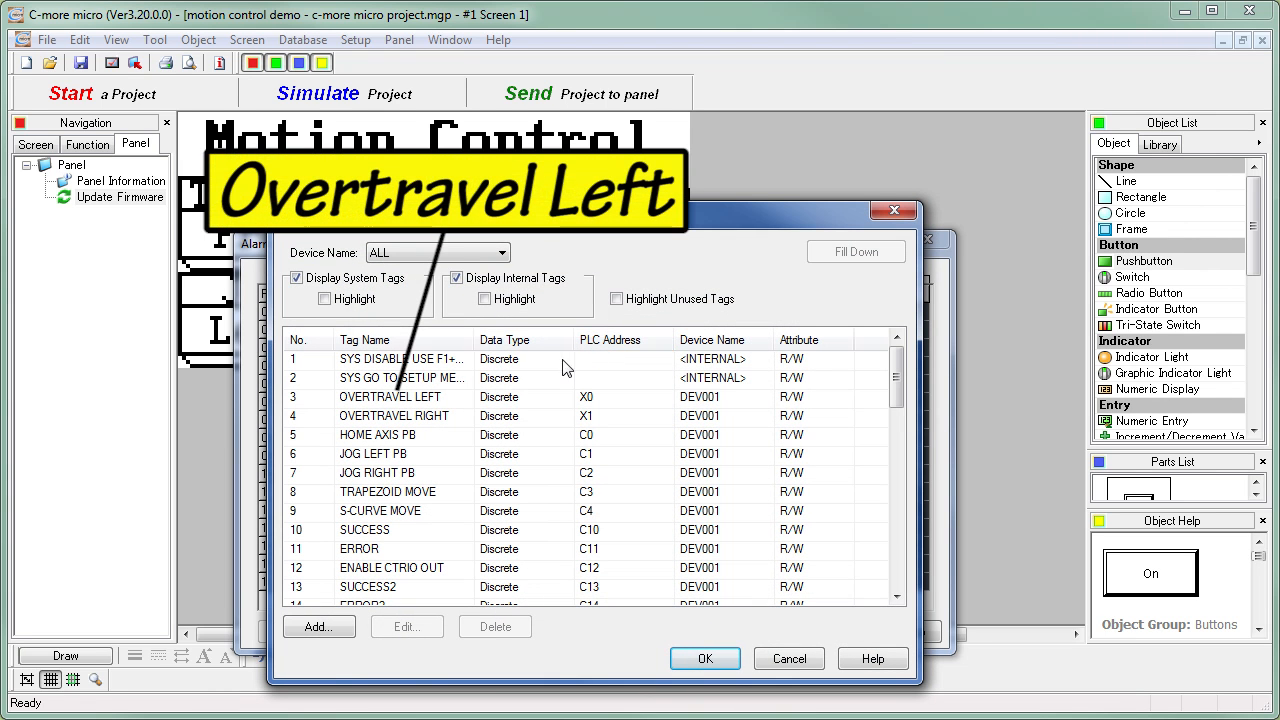
{"action": "left_click", "coordinate": [420, 400]}
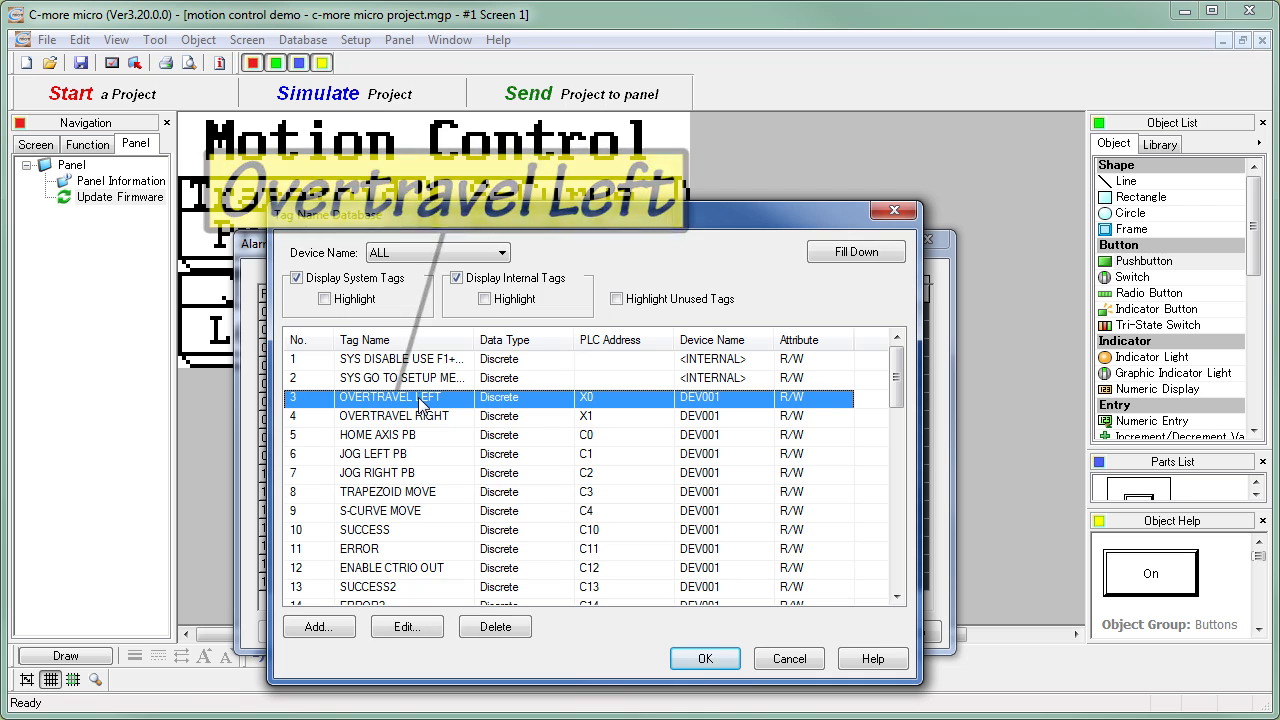
{"action": "left_click", "coordinate": [683, 664]}
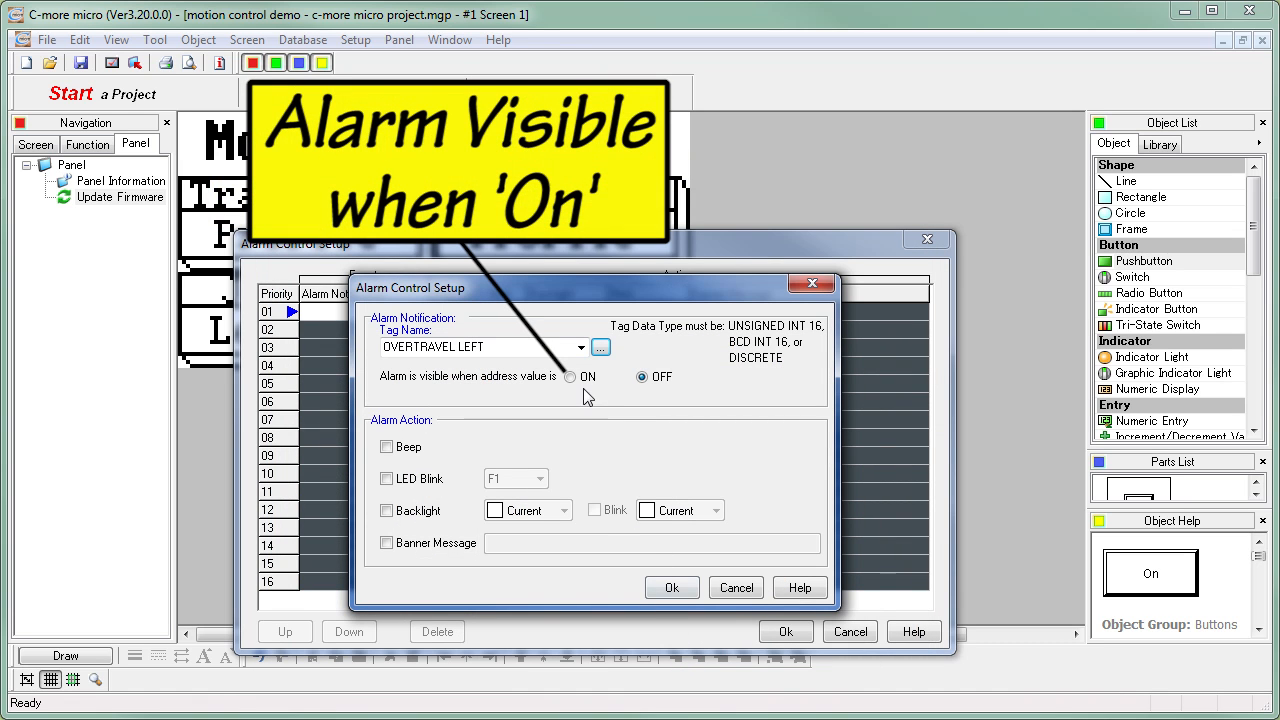
{"action": "left_click", "coordinate": [570, 378]}
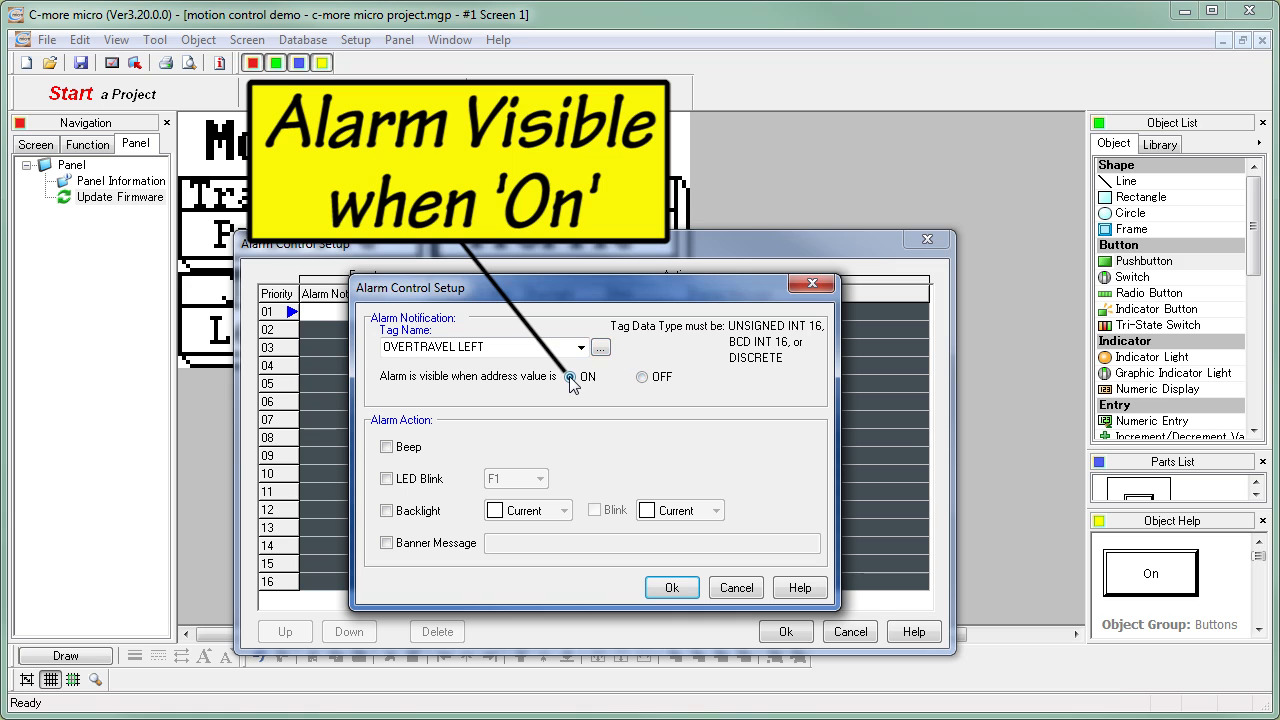
- Enable the Beep action and a red backlight with Blink for the OVERTRAVEL LEFT alarm
{"action": "left_click", "coordinate": [388, 448]}
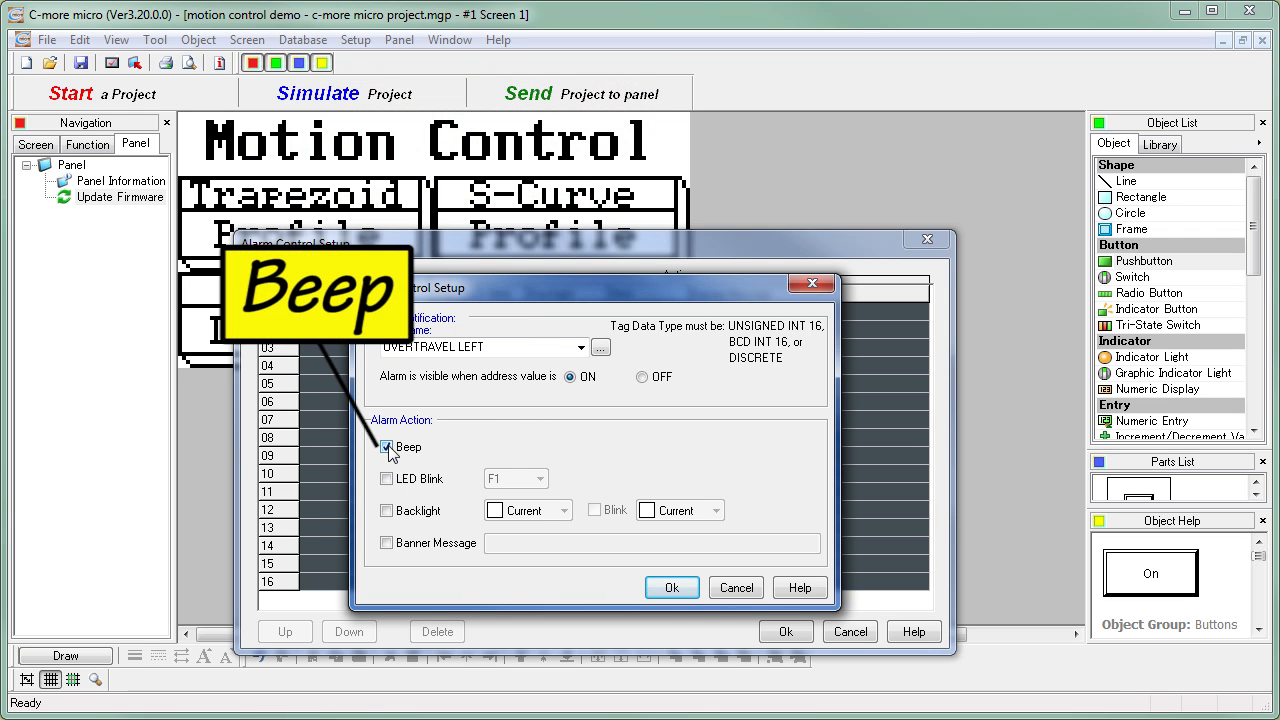
{"action": "left_click", "coordinate": [387, 511]}
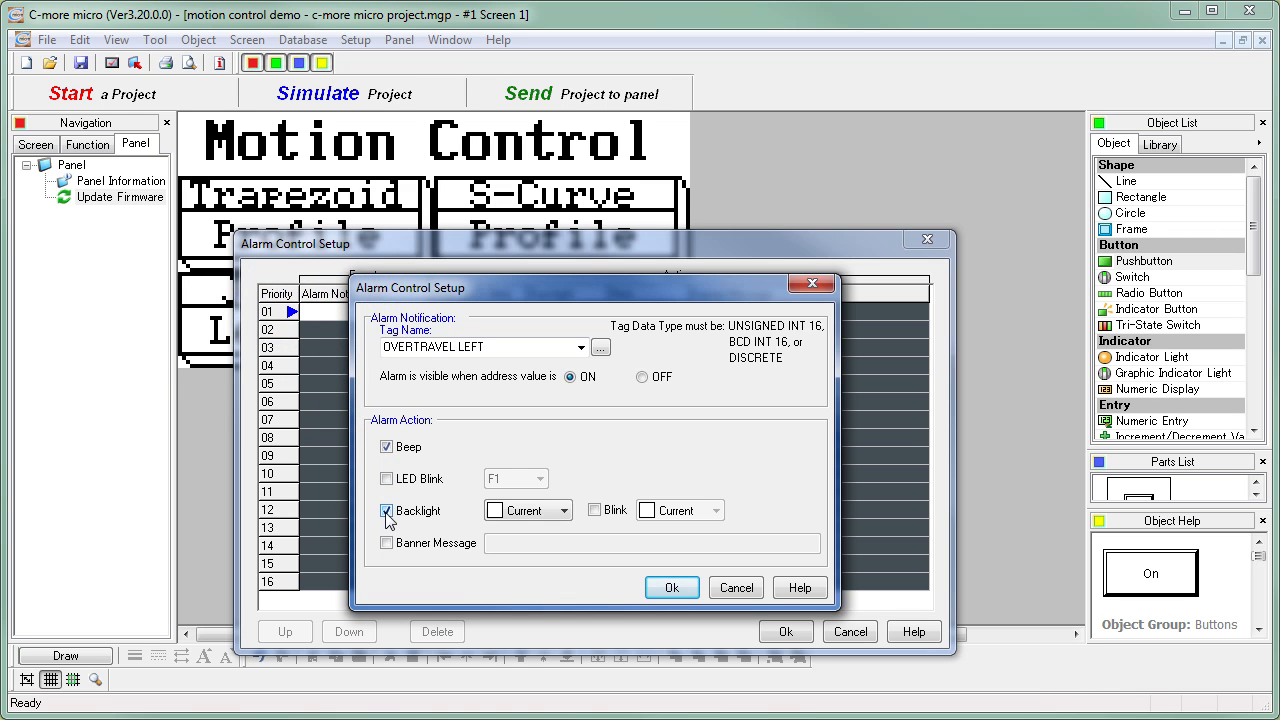
{"action": "left_click", "coordinate": [564, 511]}
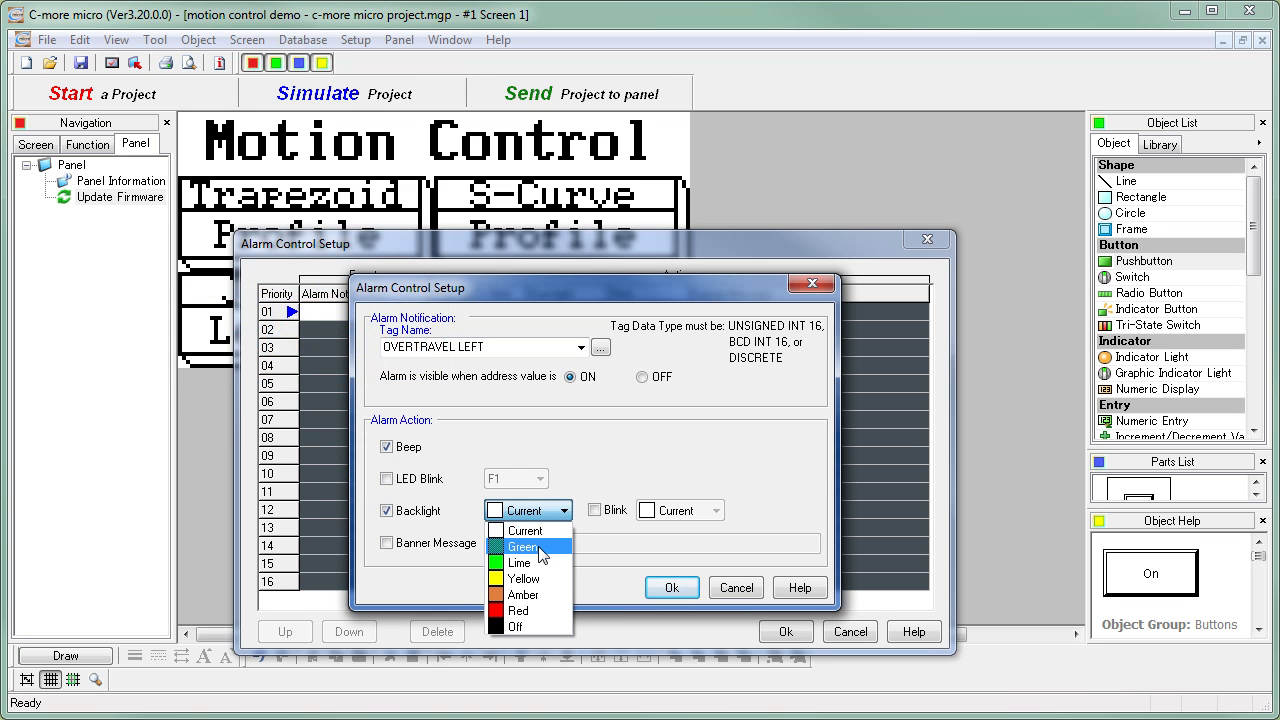
{"action": "left_click", "coordinate": [530, 610]}
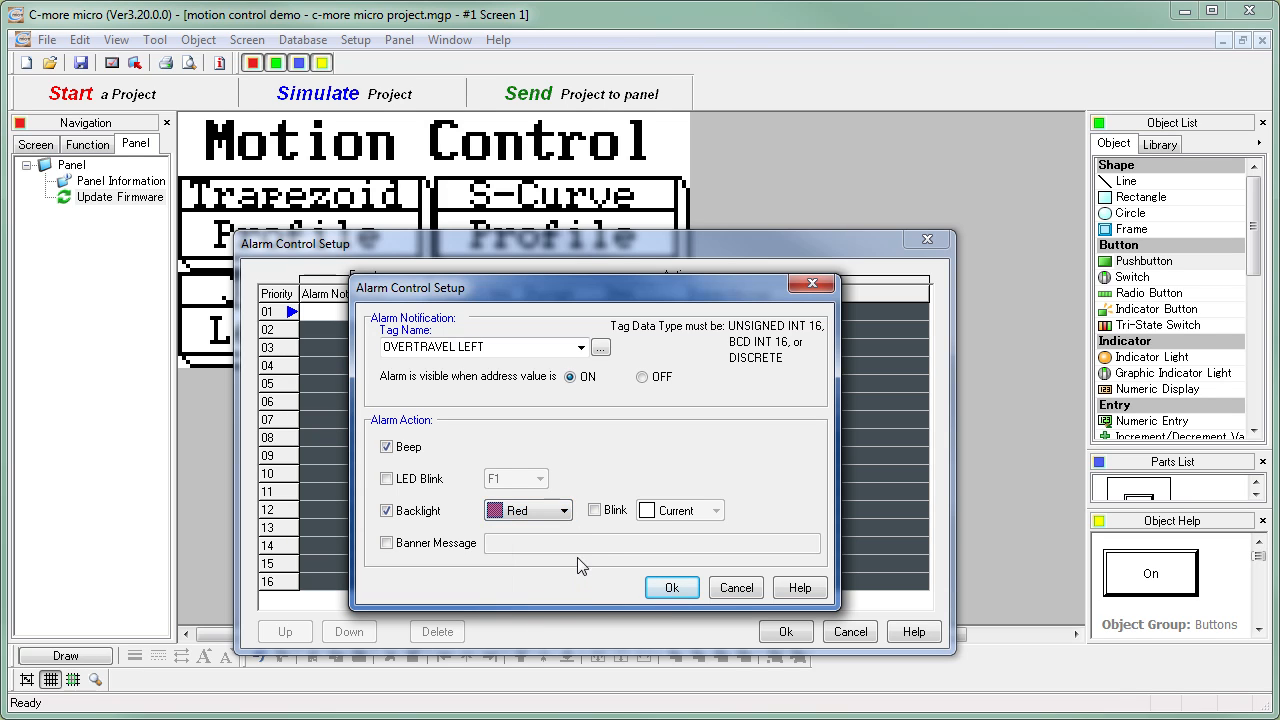
{"action": "left_click", "coordinate": [595, 511]}
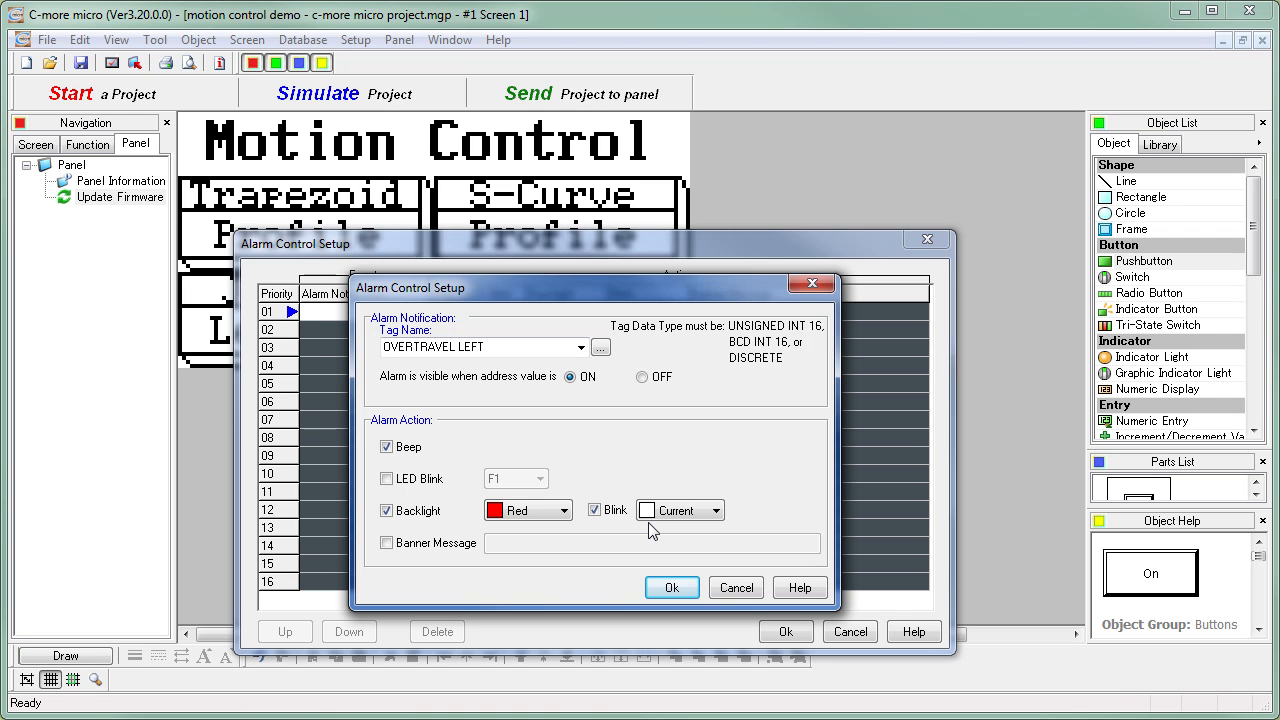
- Enable the alarm's banner message with the text "Overtravel Left"
{"action": "left_click", "coordinate": [404, 542]}
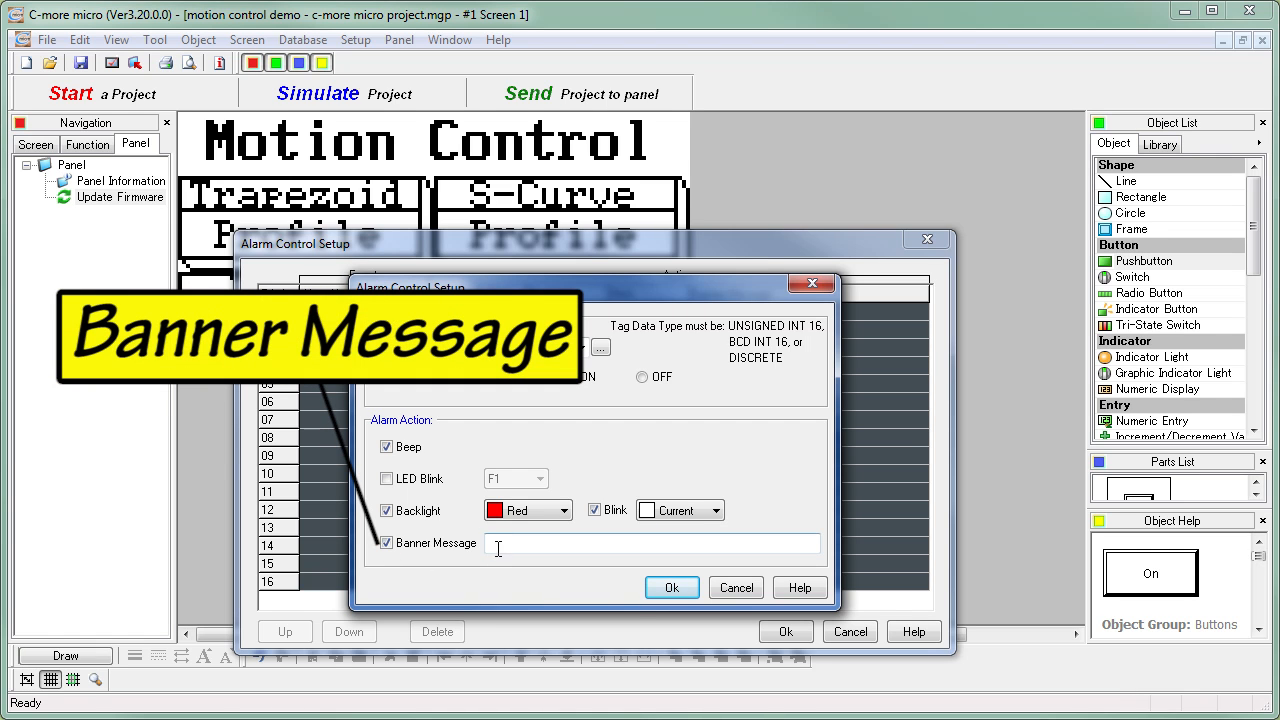
{"action": "type", "text": "Overtravel Le"}
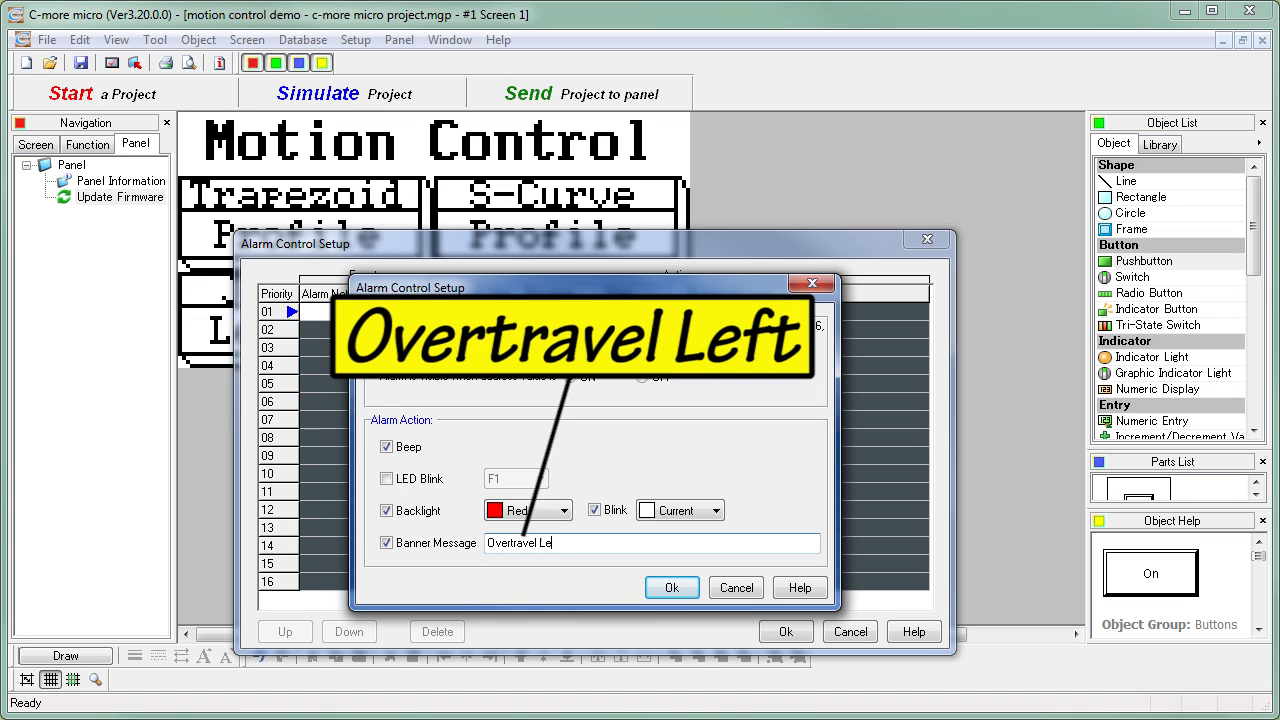
{"action": "type", "text": "ft"}
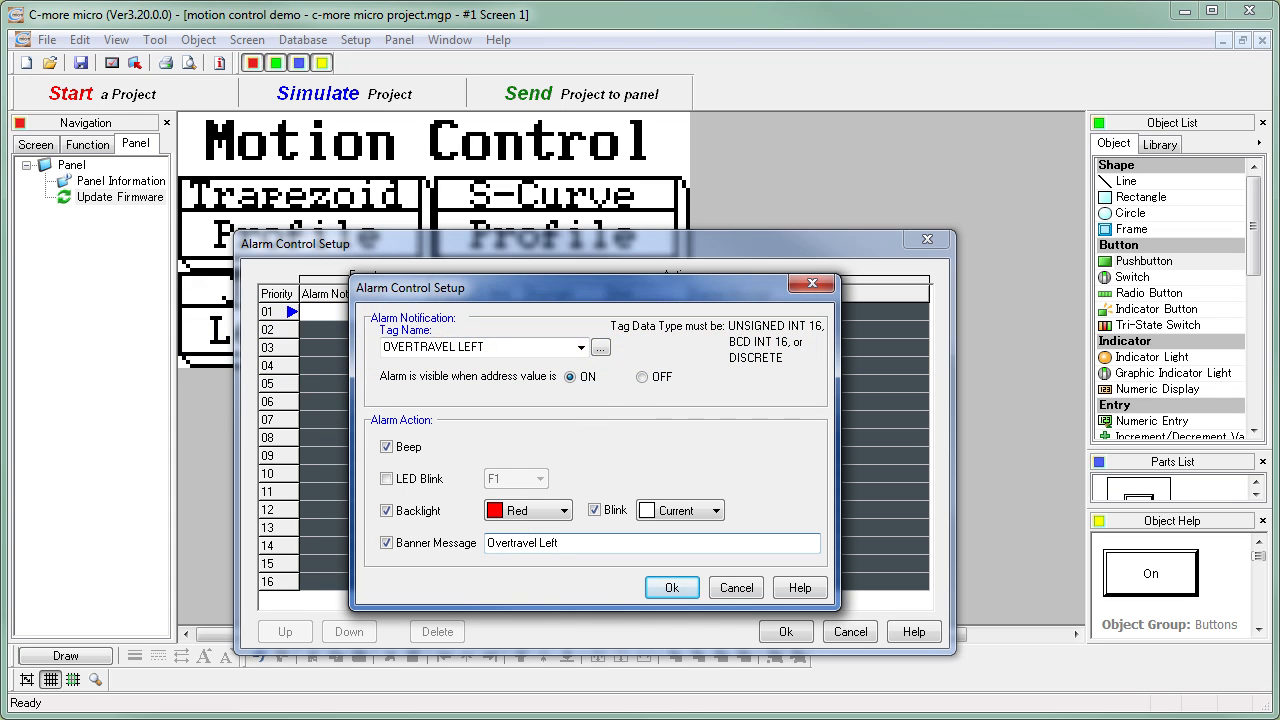
- Accept the completed OVERTRAVEL LEFT alarm settings
{"action": "left_click", "coordinate": [678, 590]}
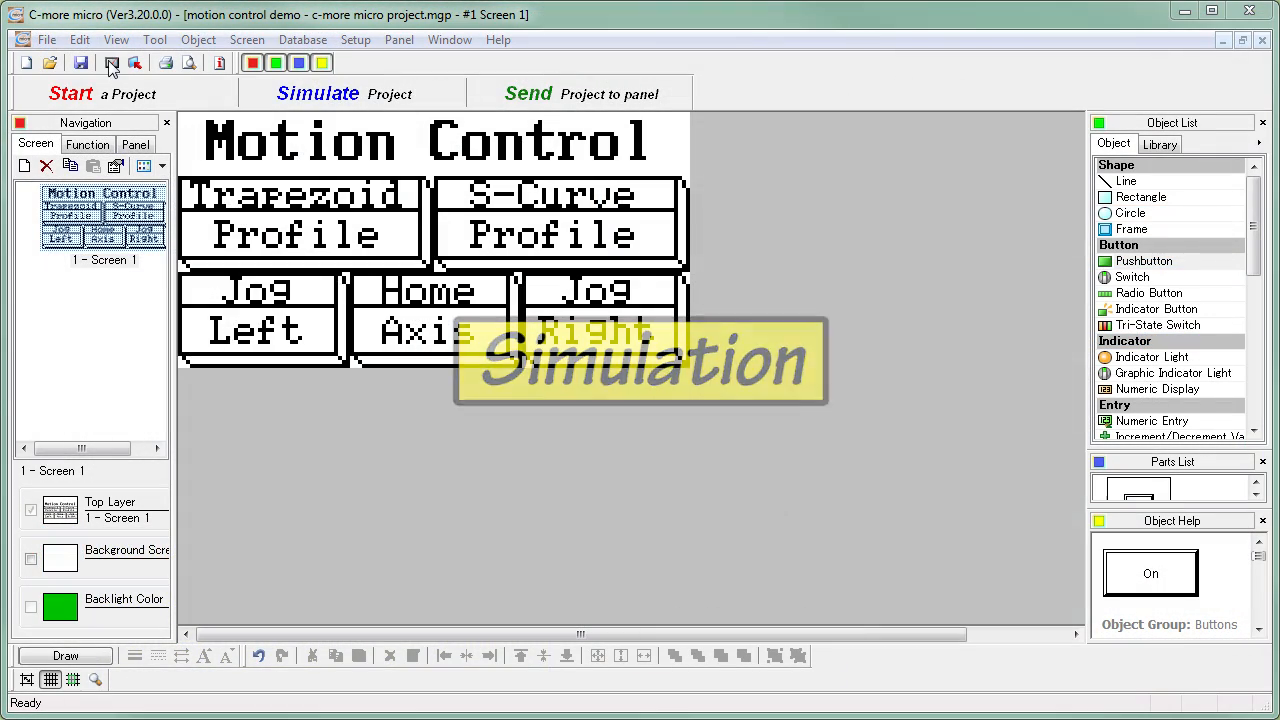
- Run the project simulation and test the Home Axis pushbutton on the simulated panel by operating it several times
{"action": "left_click", "coordinate": [112, 64]}
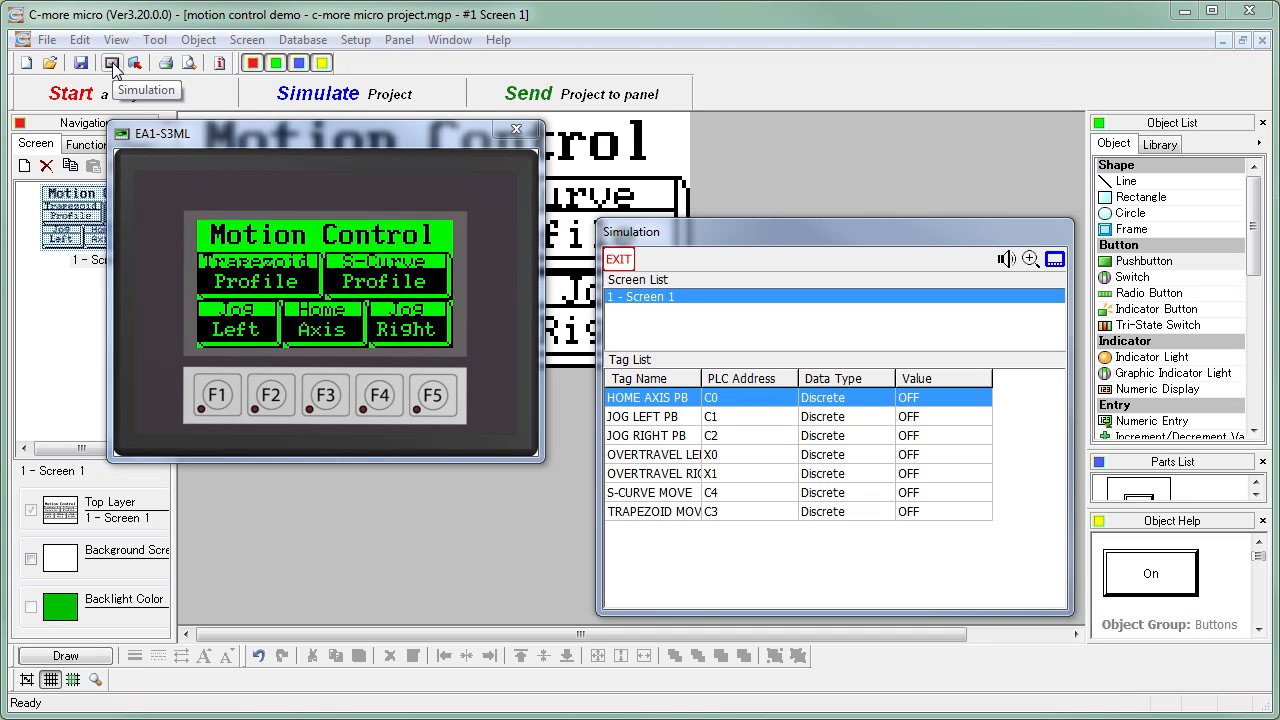
{"action": "left_click", "coordinate": [333, 332]}
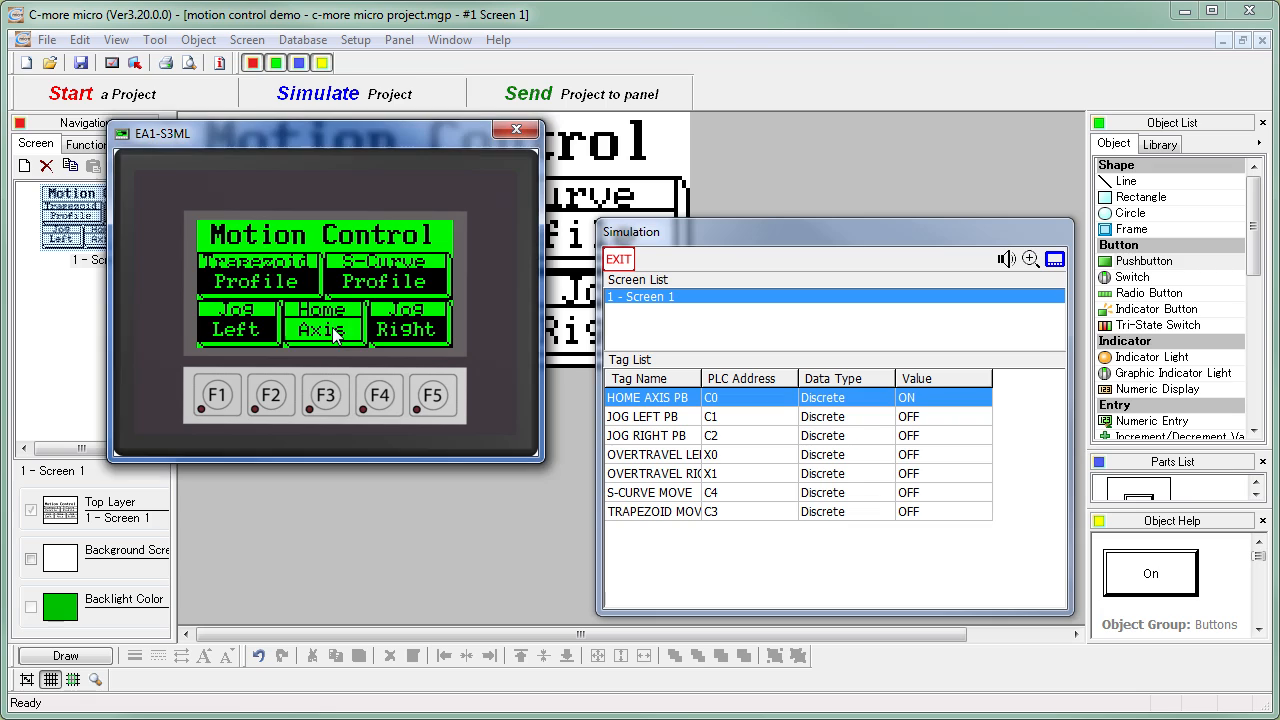
{"action": "left_click", "coordinate": [334, 335]}
{"action": "left_click", "coordinate": [335, 336]}
{"action": "left_click", "coordinate": [335, 336]}
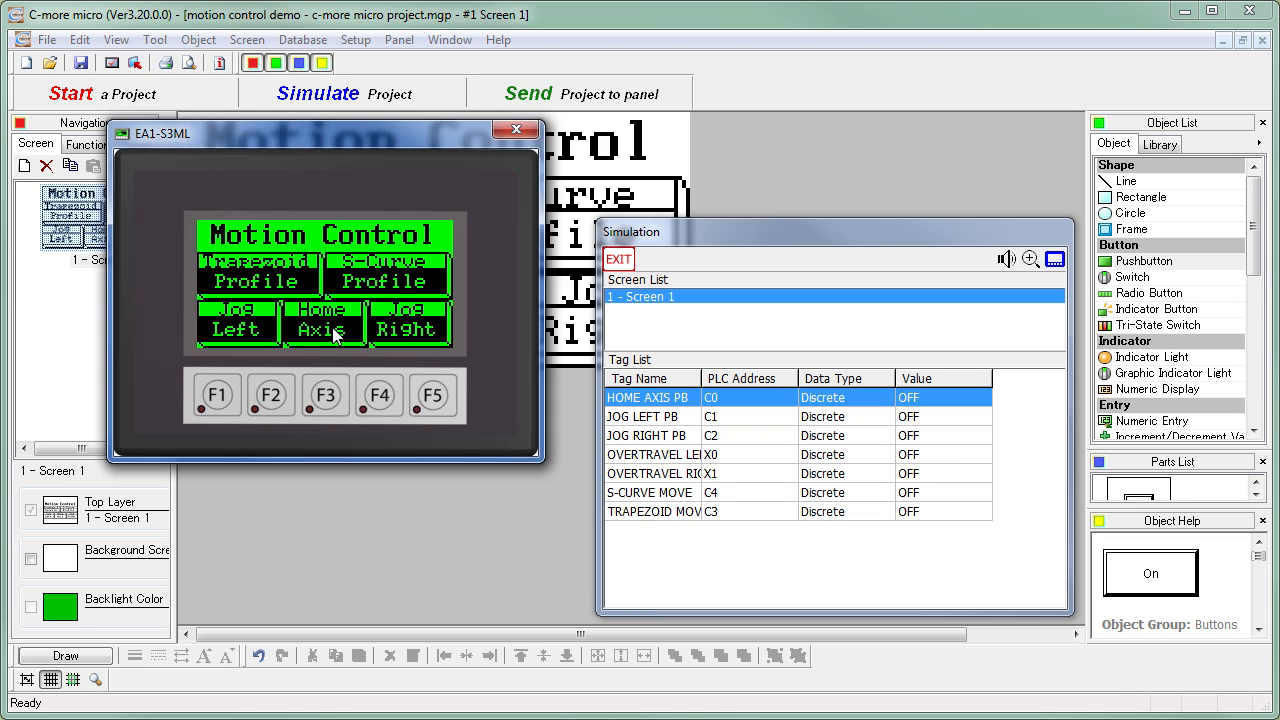
{"action": "left_click", "coordinate": [335, 336]}
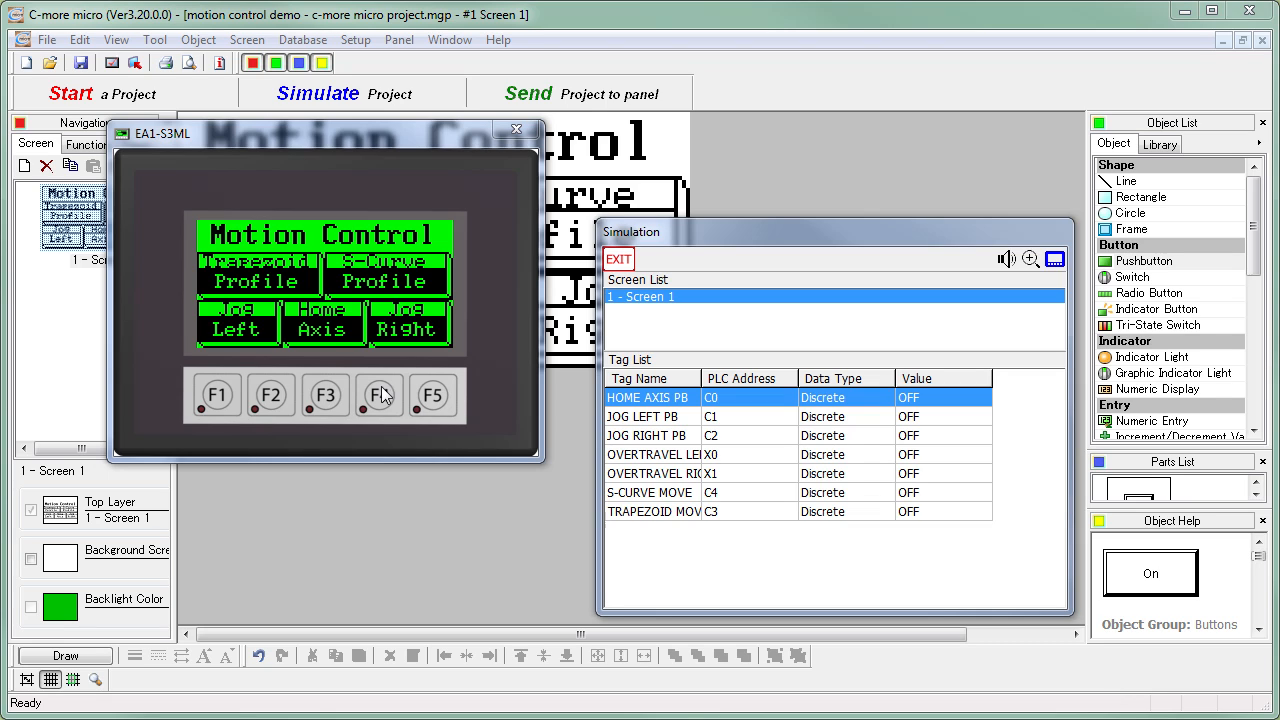
- Test the right overtravel alarm in the simulation by switching the X1 tag ON and back OFF
{"action": "double_click", "coordinate": [679, 481]}
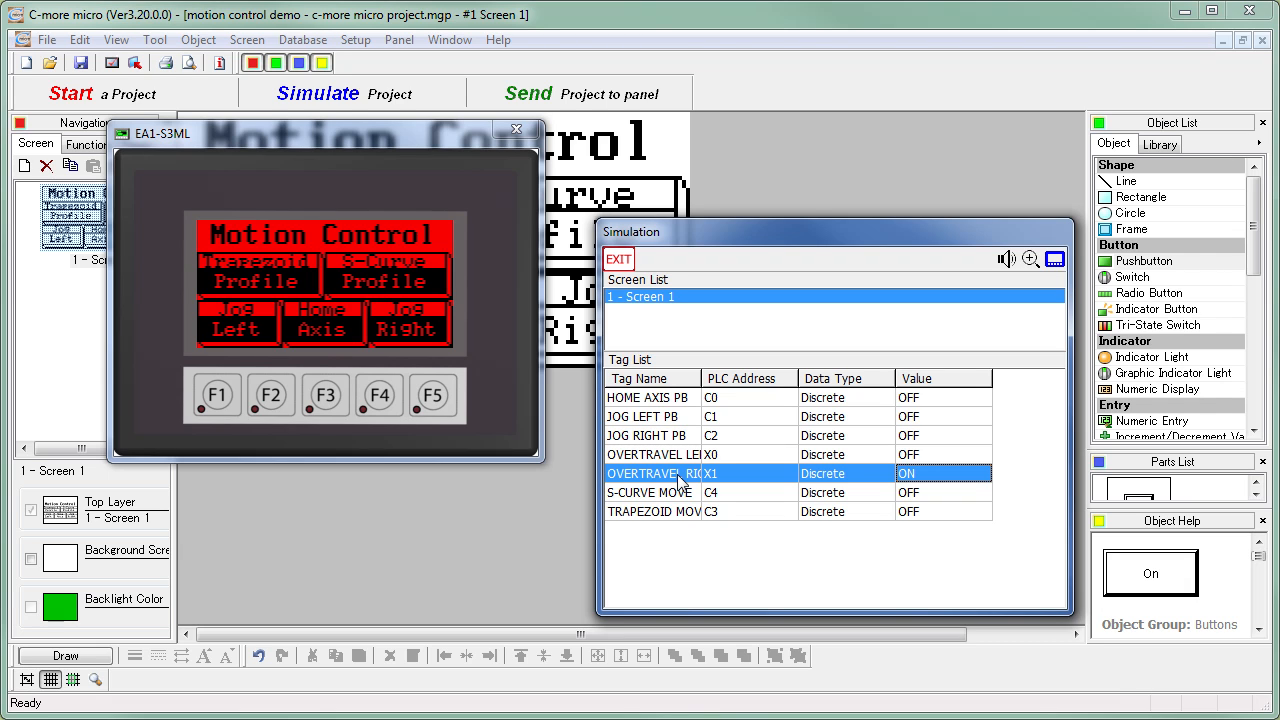
{"action": "double_click", "coordinate": [679, 481]}
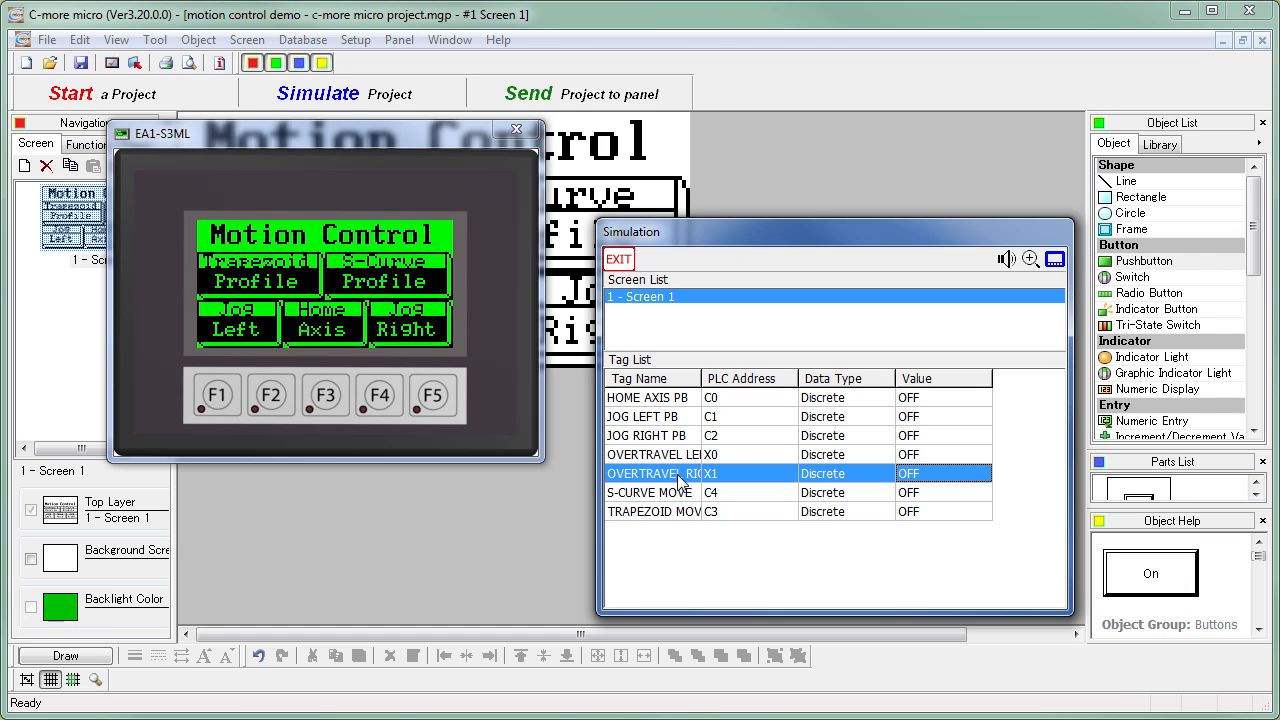